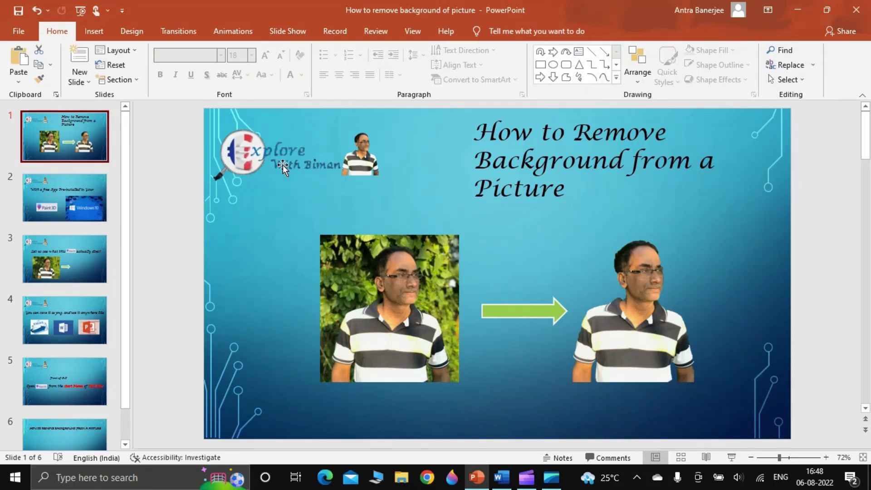
- Go to slide 3 and drag the cut-out portrait to the right of the arrow
{"action": "left_click", "coordinate": [94, 180]}
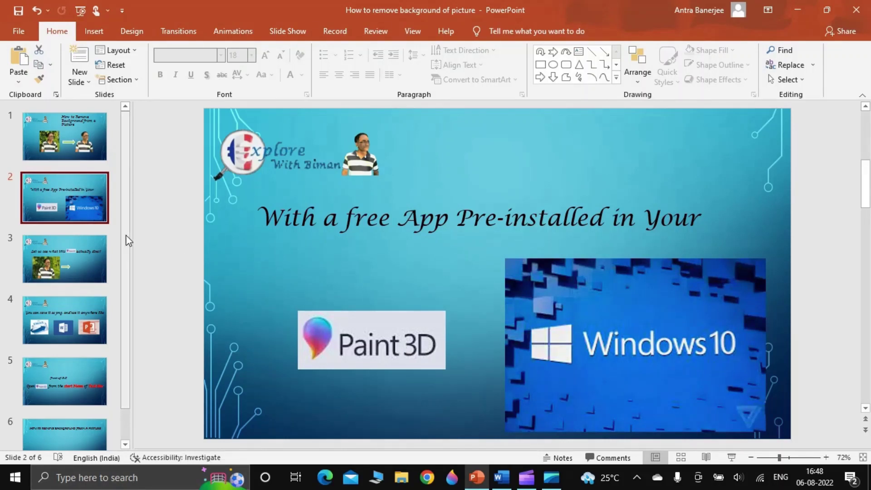
{"action": "left_click", "coordinate": [83, 262]}
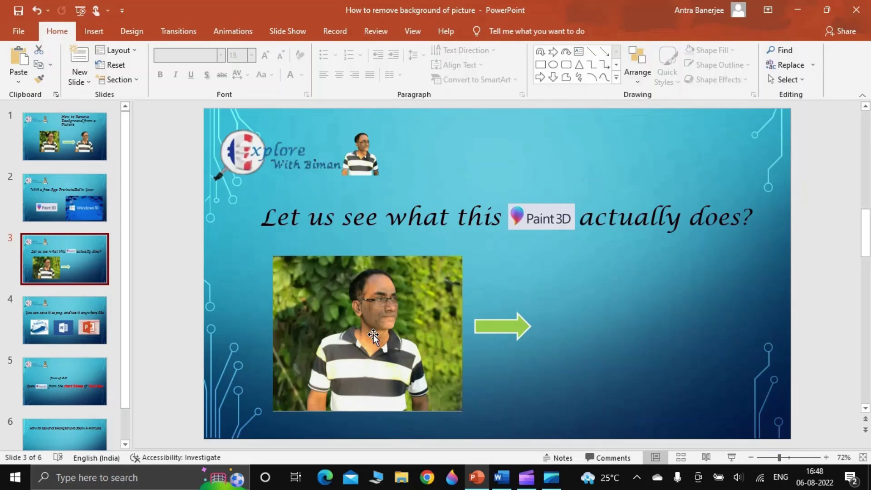
{"action": "left_click_drag", "start_coordinate": [373, 334], "coordinate": [636, 321]}
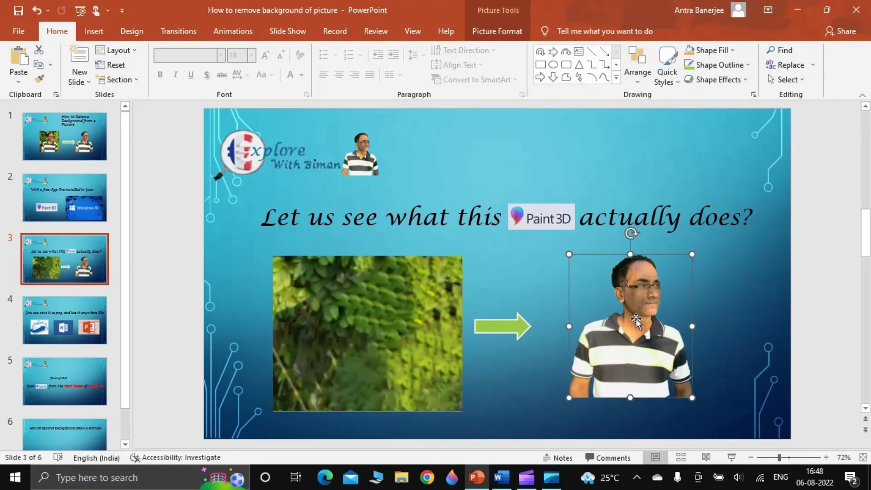
- Deselect the portrait and advance through slide 4 to slide 5
{"action": "left_click", "coordinate": [545, 294]}
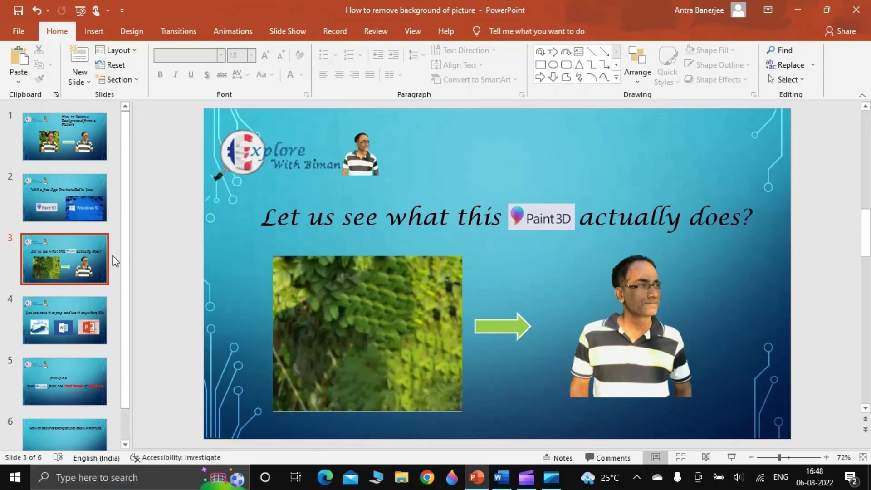
{"action": "left_click", "coordinate": [50, 314]}
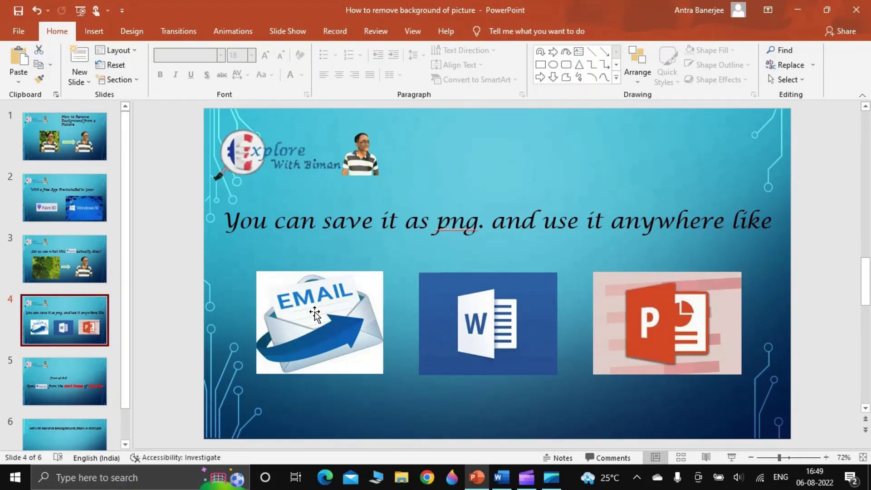
{"action": "left_click", "coordinate": [59, 372]}
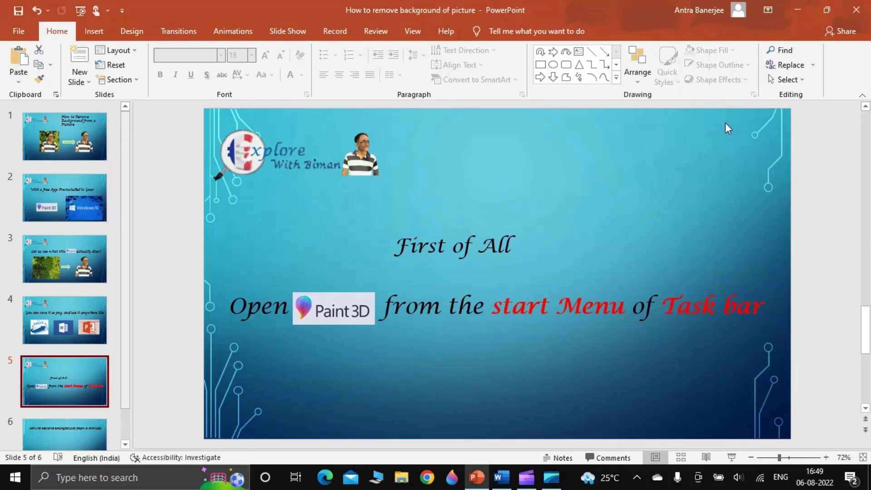
- Minimize PowerPoint and launch Paint 3D from the Start menu's app list
{"action": "left_click", "coordinate": [797, 10]}
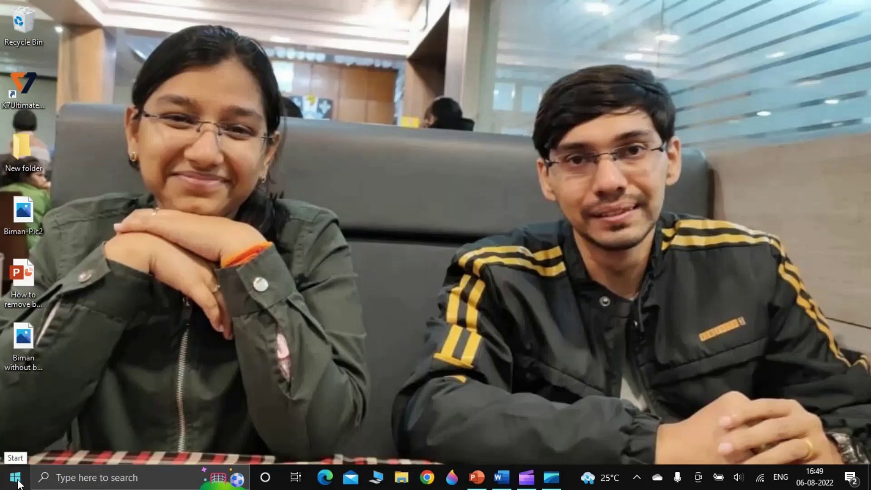
{"action": "left_click", "coordinate": [15, 477]}
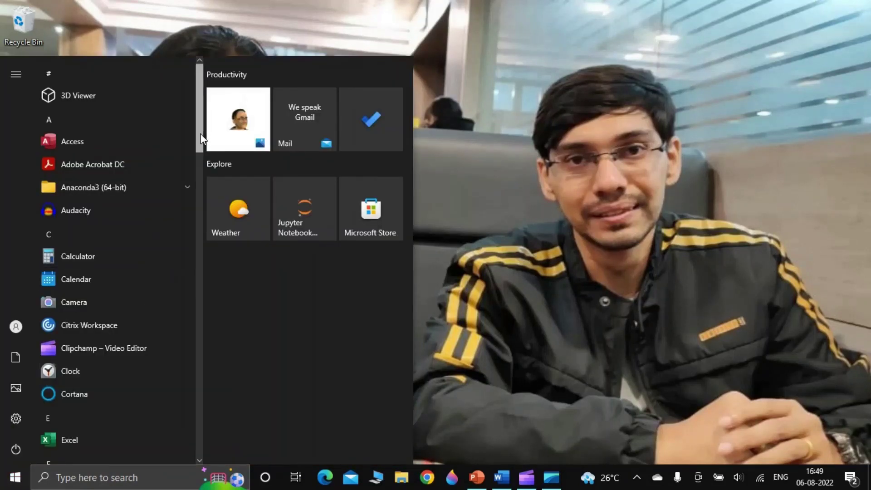
{"action": "left_click_drag", "start_coordinate": [201, 141], "coordinate": [191, 290]}
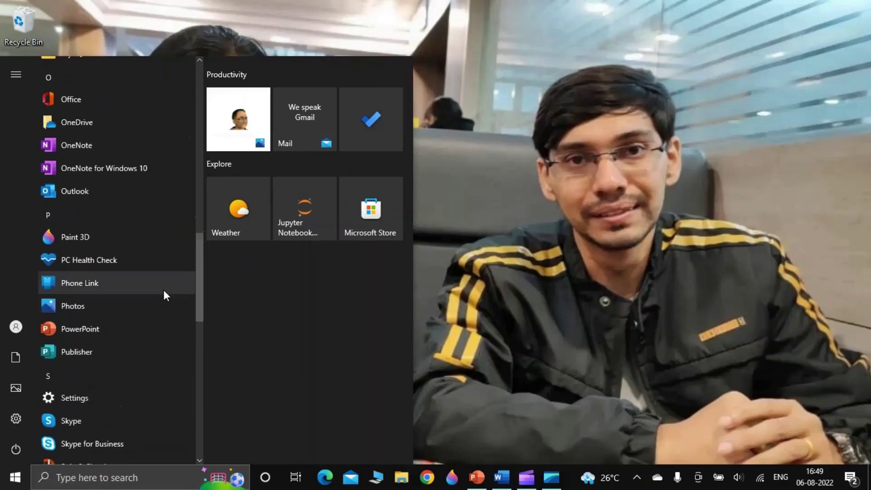
{"action": "left_click", "coordinate": [88, 239]}
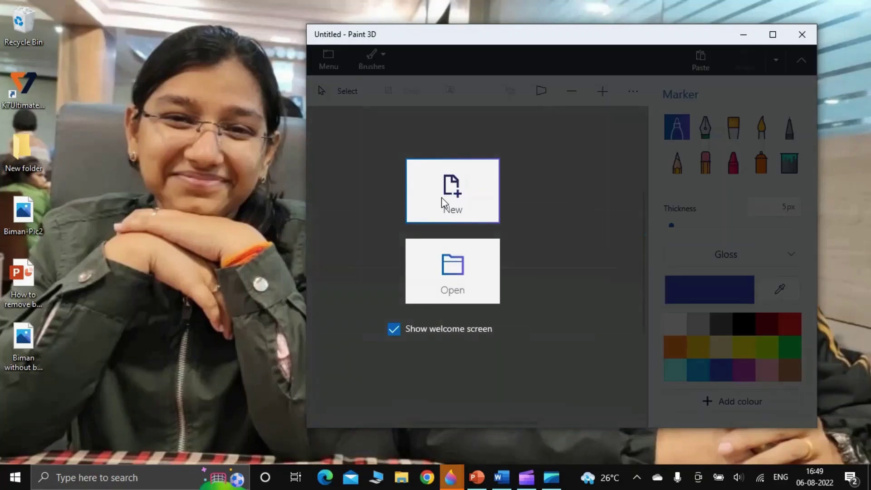
- Start a new canvas holding the portrait photo, maximize Paint 3D, and start Magic select
{"action": "left_click", "coordinate": [443, 201]}
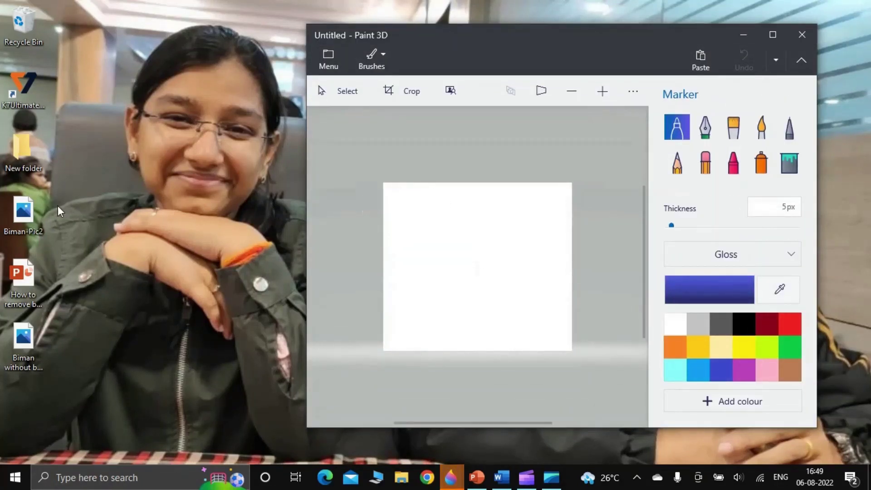
{"action": "left_click_drag", "start_coordinate": [25, 216], "coordinate": [451, 260]}
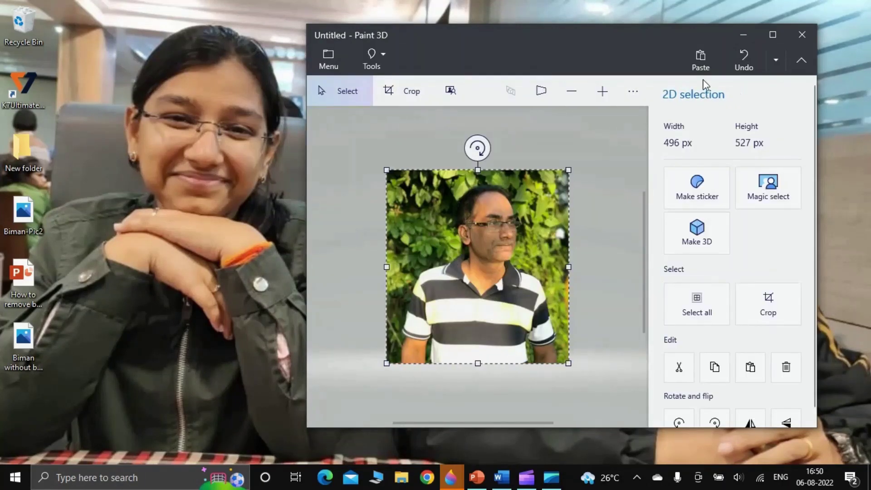
{"action": "left_click", "coordinate": [772, 35]}
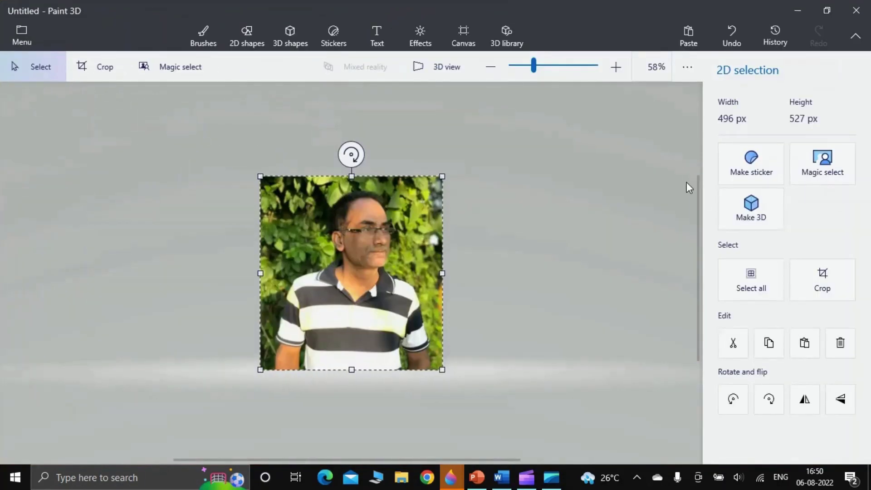
{"action": "left_click", "coordinate": [822, 170]}
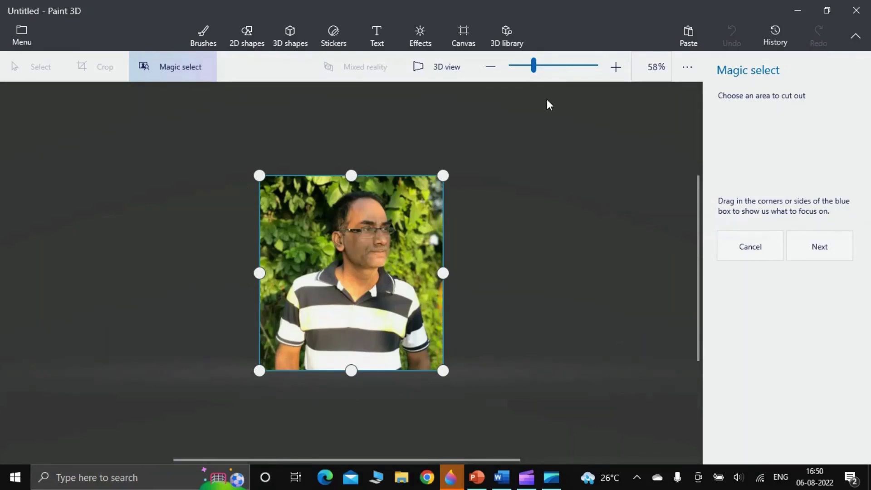
- At 100% zoom, trim the selection box in from the right, top and left, then generate the outline
{"action": "left_click", "coordinate": [616, 66]}
{"action": "left_click_drag", "start_coordinate": [511, 272], "coordinate": [490, 274]}
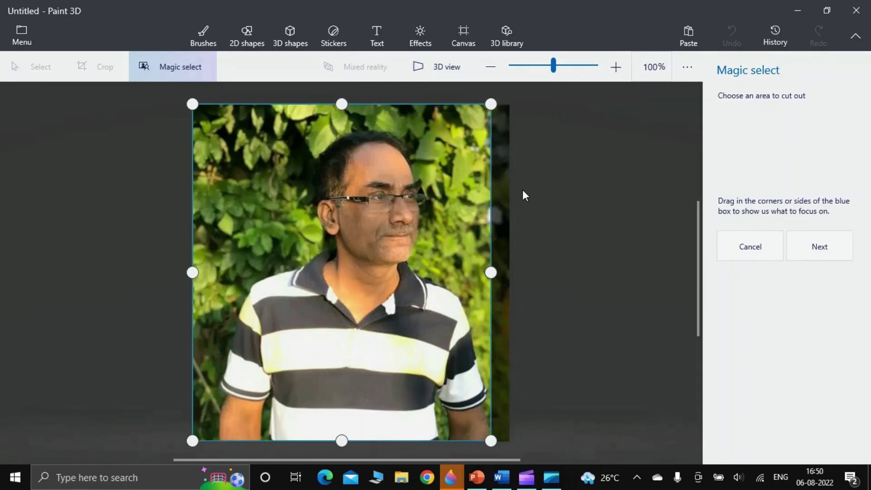
{"action": "left_click_drag", "start_coordinate": [342, 104], "coordinate": [342, 129]}
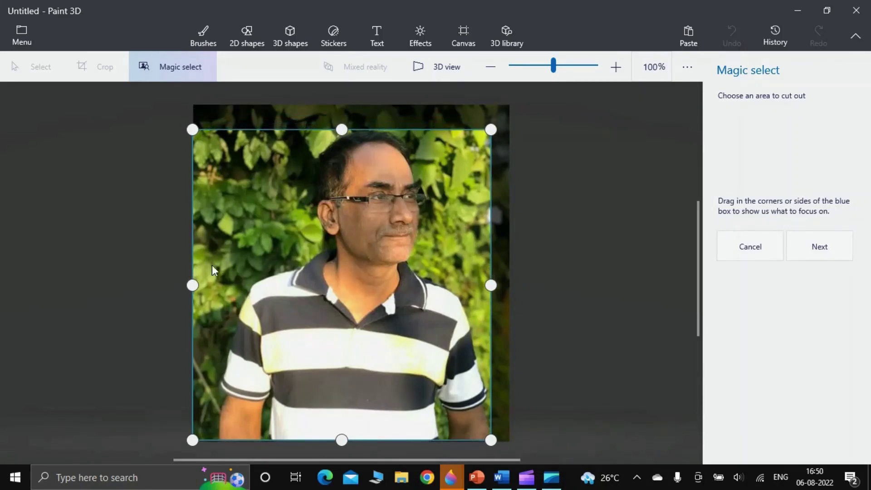
{"action": "left_click_drag", "start_coordinate": [193, 286], "coordinate": [220, 293]}
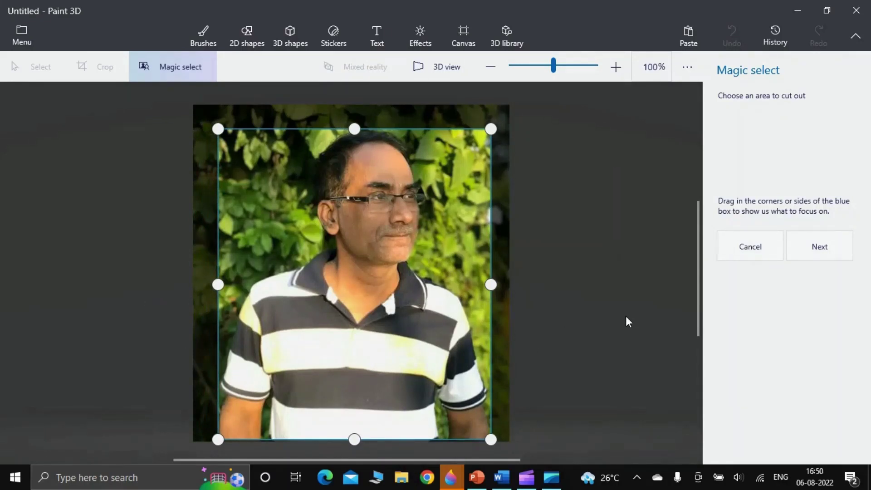
{"action": "left_click", "coordinate": [832, 254]}
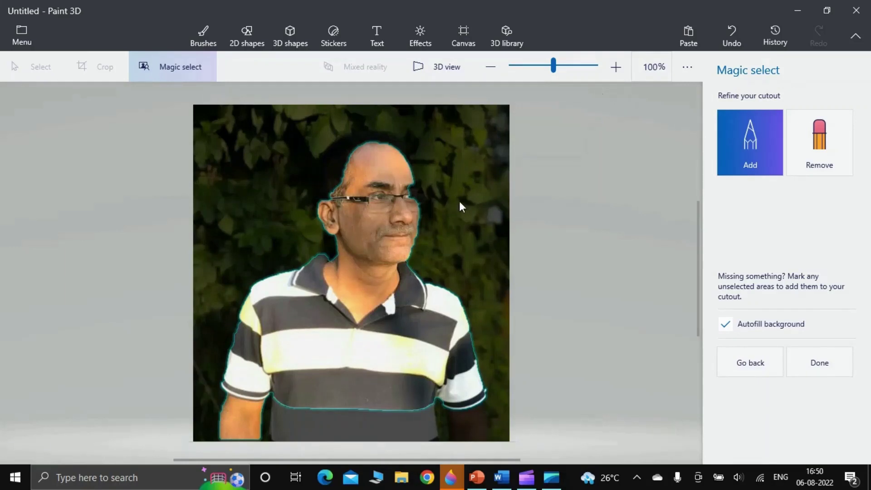
- Zoom to 150% and add the top and left side of the man's hair to the cutout
{"action": "left_click", "coordinate": [616, 69]}
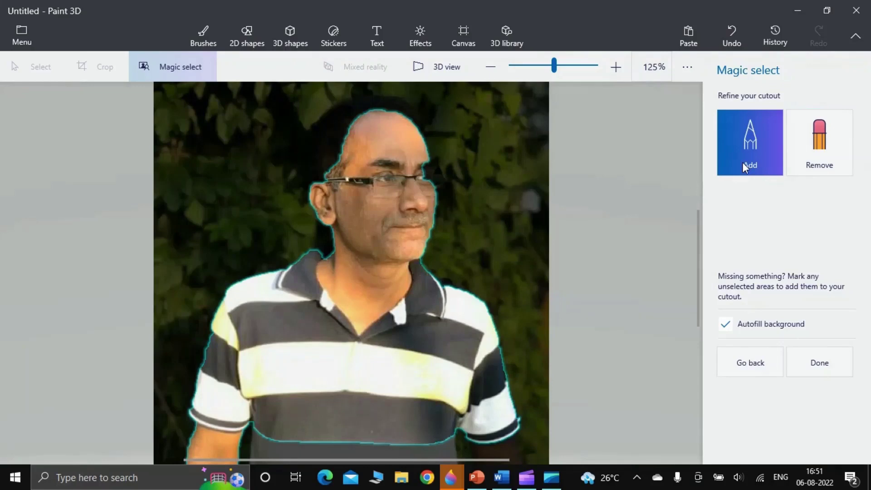
{"action": "scroll", "coordinate": [568, 182], "scroll_direction": "up", "scroll_amount": 1}
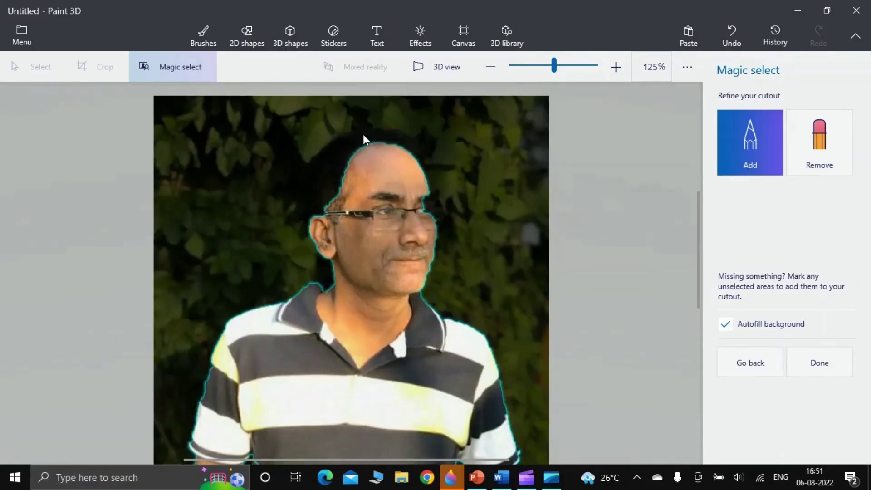
{"action": "left_click", "coordinate": [616, 67]}
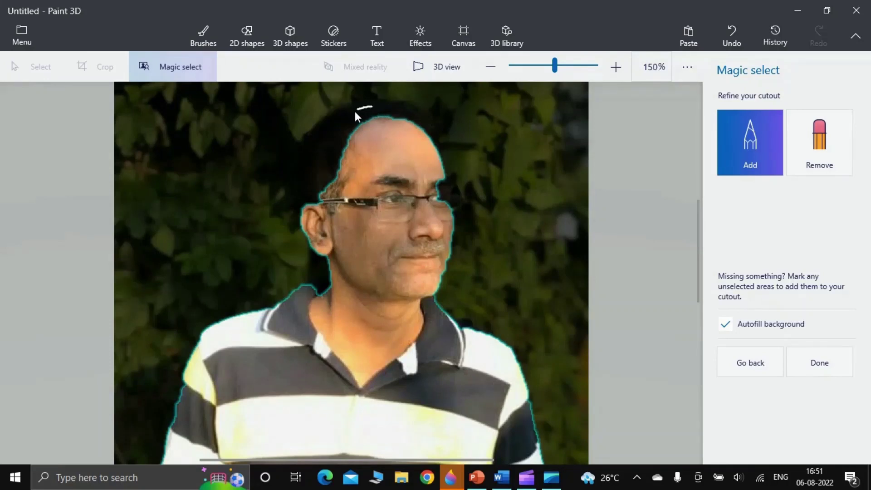
{"action": "left_click_drag", "start_coordinate": [341, 124], "coordinate": [341, 124]}
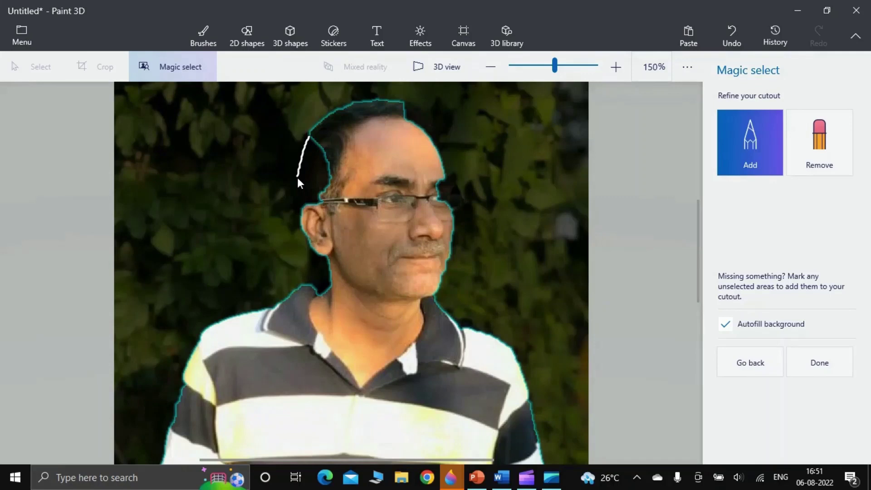
{"action": "left_click_drag", "start_coordinate": [298, 187], "coordinate": [299, 195]}
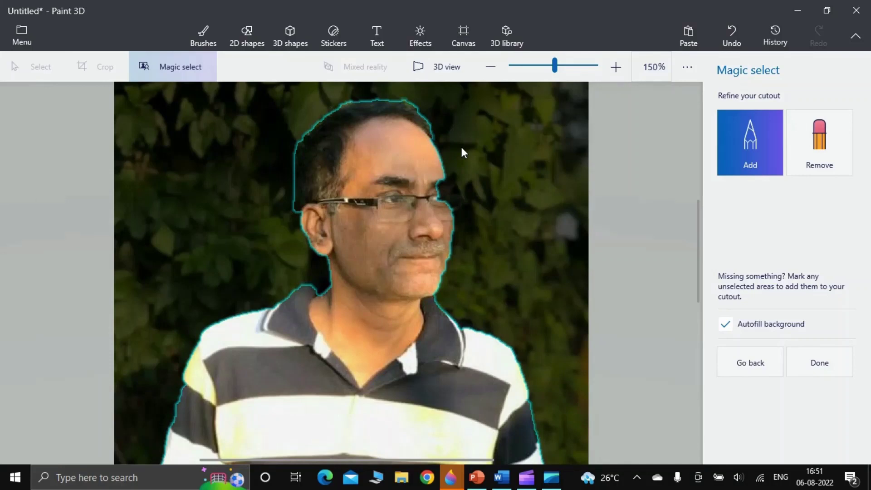
- Zoom to 300% and add the area by the glasses and behind the neck to the cutout
{"action": "left_click", "coordinate": [616, 66]}
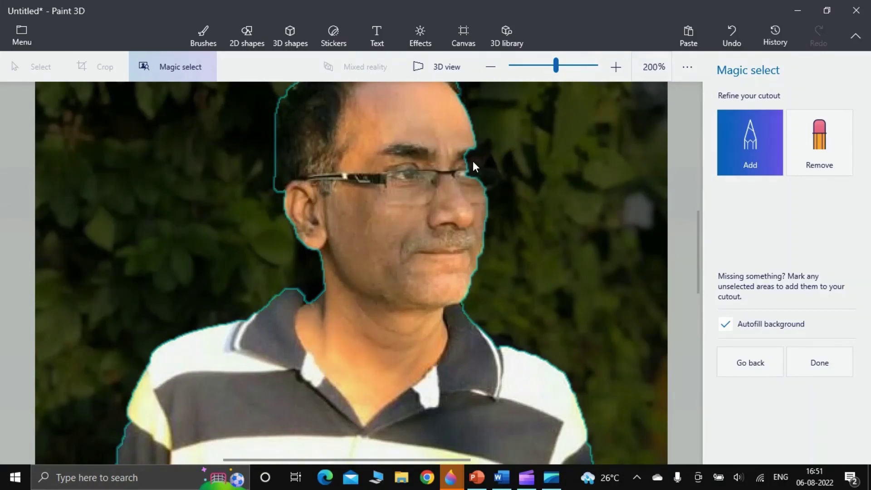
{"action": "mouse_move", "coordinate": [470, 160]}
{"action": "left_mouse_down"}
{"action": "mouse_move", "coordinate": [473, 171]}
{"action": "mouse_move", "coordinate": [495, 170]}
{"action": "left_mouse_up"}
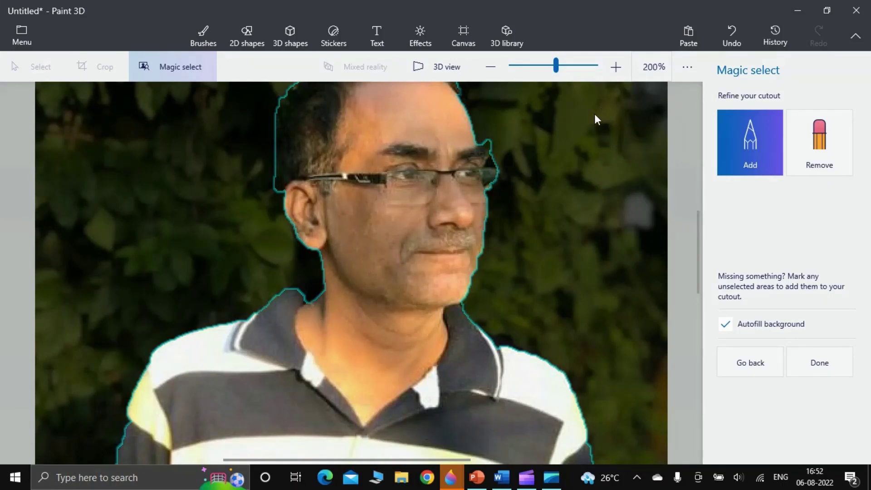
{"action": "left_click", "coordinate": [617, 66]}
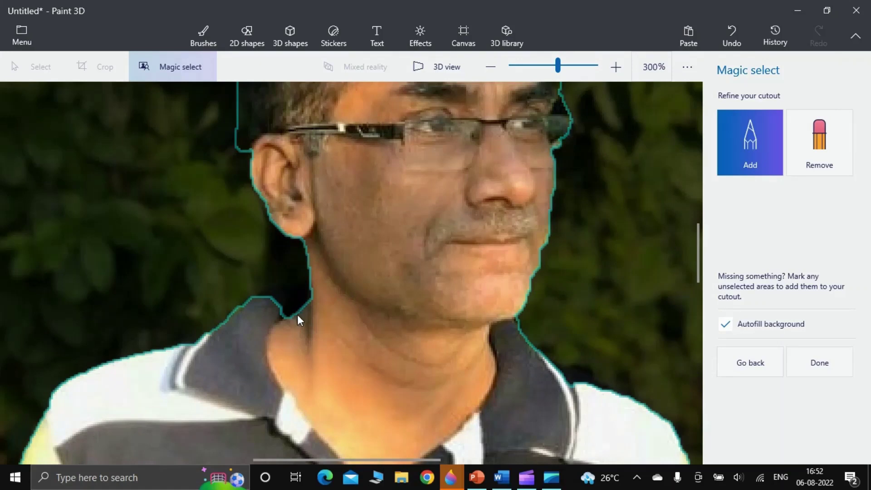
{"action": "left_click_drag", "start_coordinate": [299, 288], "coordinate": [281, 295]}
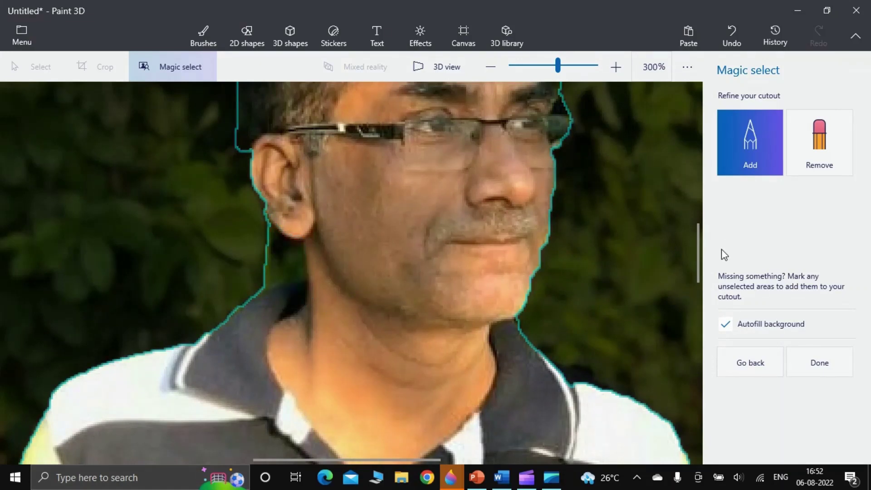
- Add the lower shirt band and the right forearm to the cutout
{"action": "scroll", "coordinate": [697, 255], "scroll_direction": "down", "scroll_amount": 3}
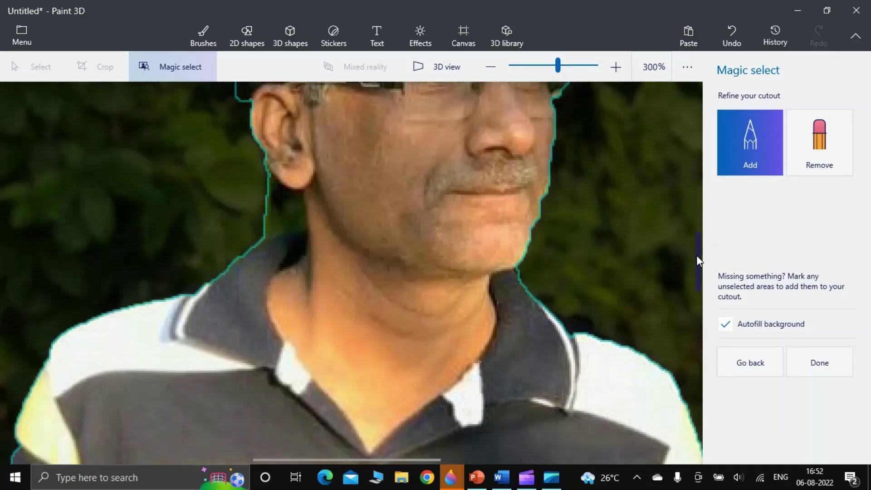
{"action": "scroll", "coordinate": [589, 148], "scroll_direction": "down", "scroll_amount": 3}
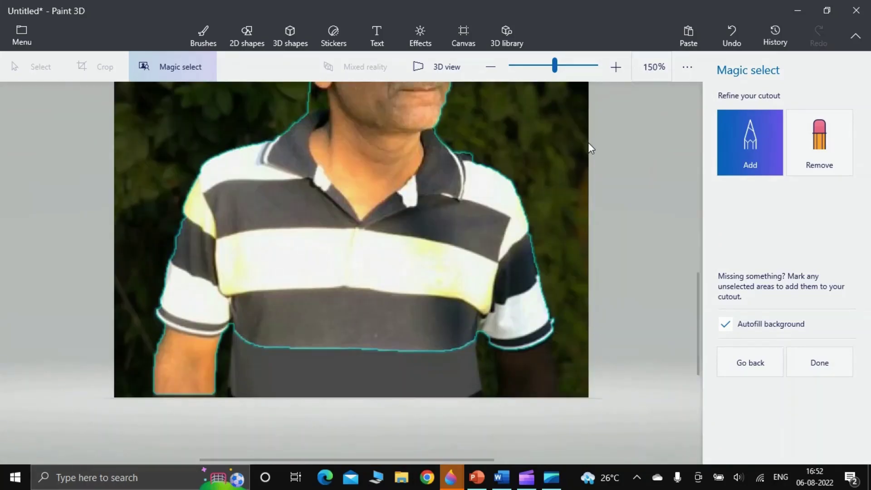
{"action": "left_click", "coordinate": [615, 65]}
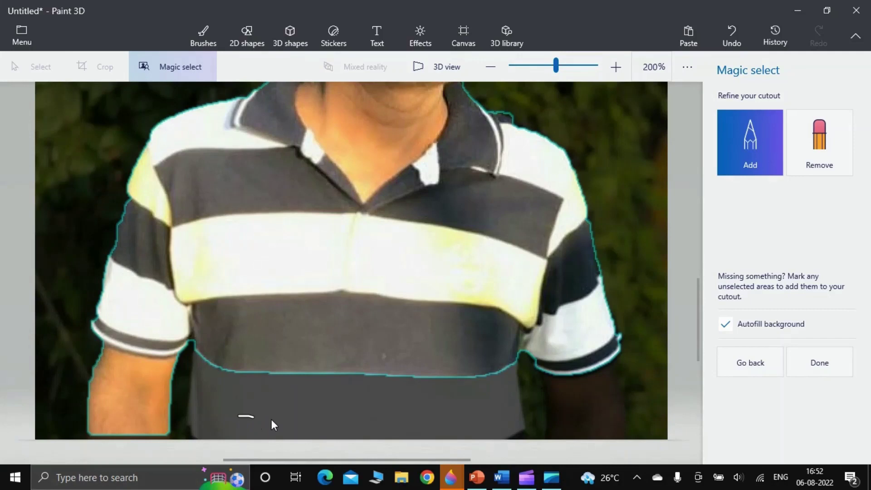
{"action": "left_click_drag", "start_coordinate": [272, 420], "coordinate": [385, 423]}
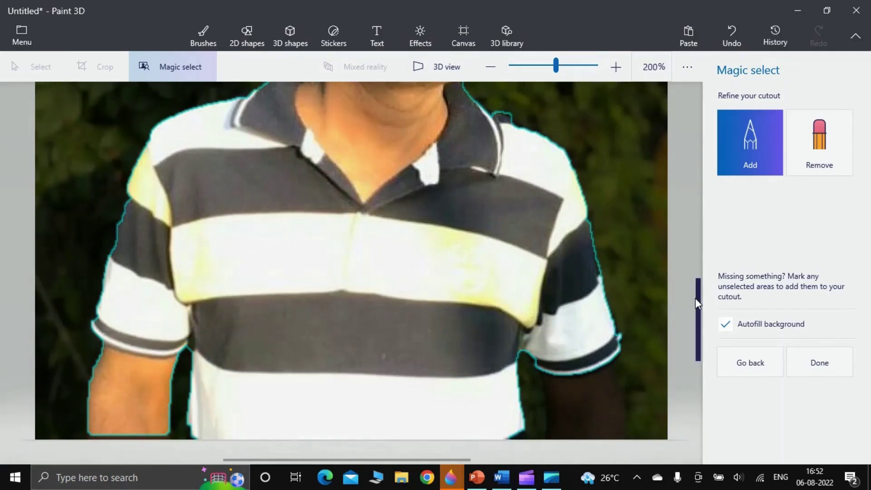
{"action": "left_click_drag", "start_coordinate": [698, 306], "coordinate": [698, 330]}
{"action": "left_click_drag", "start_coordinate": [555, 316], "coordinate": [601, 306]}
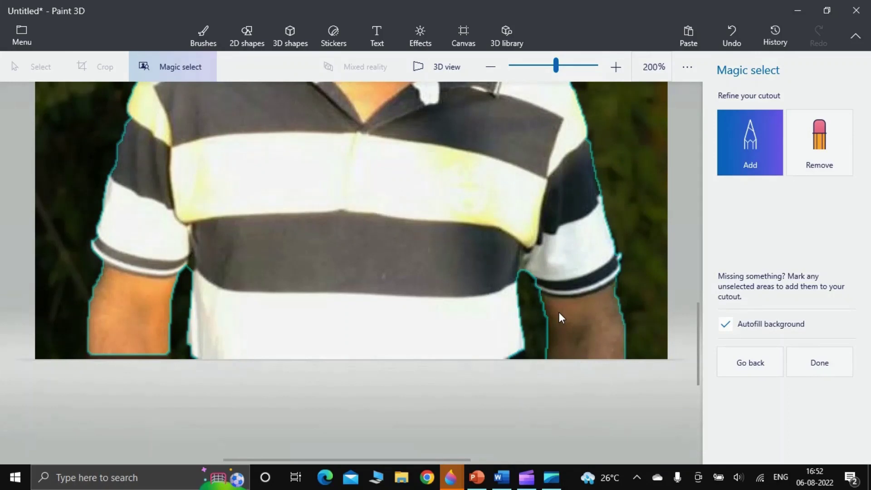
{"action": "scroll", "coordinate": [559, 312], "scroll_direction": "down", "scroll_amount": 5}
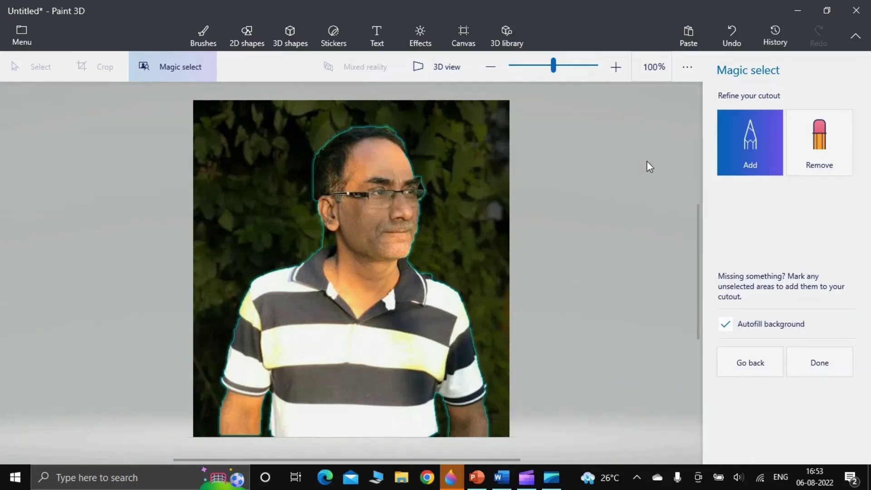
- Switch Magic select to Remove, zoom in on the head, and remove background beside it
{"action": "left_click", "coordinate": [795, 158]}
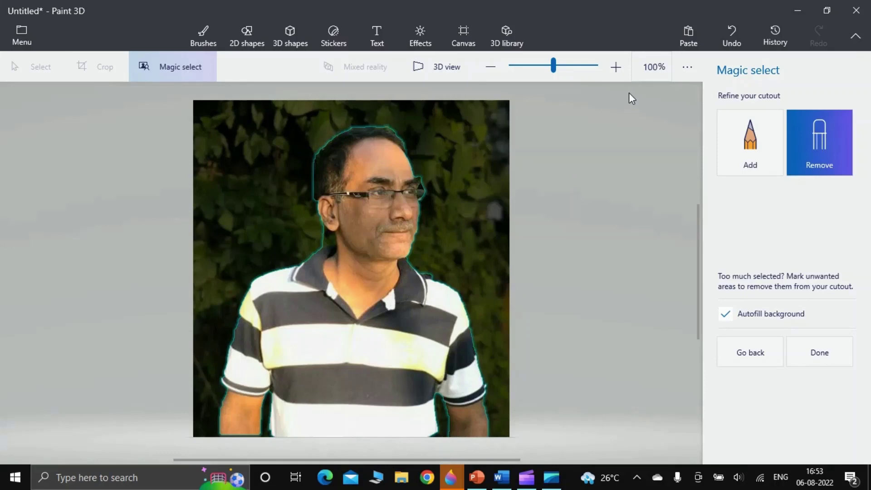
{"action": "left_click", "coordinate": [616, 68]}
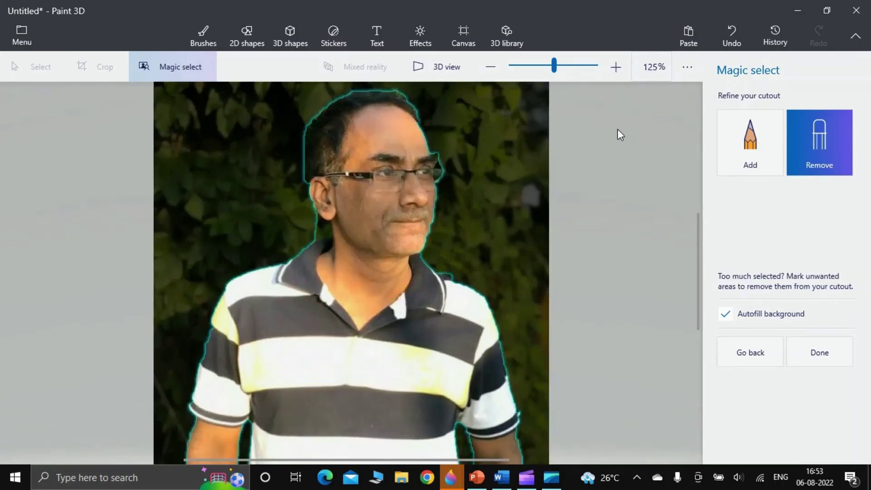
{"action": "left_click_drag", "start_coordinate": [702, 240], "coordinate": [696, 216]}
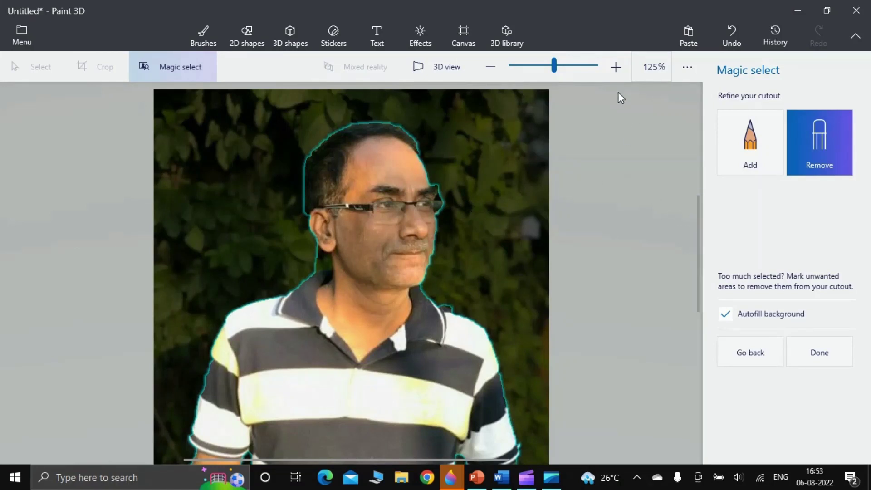
{"action": "left_click", "coordinate": [615, 70]}
{"action": "left_click", "coordinate": [614, 69]}
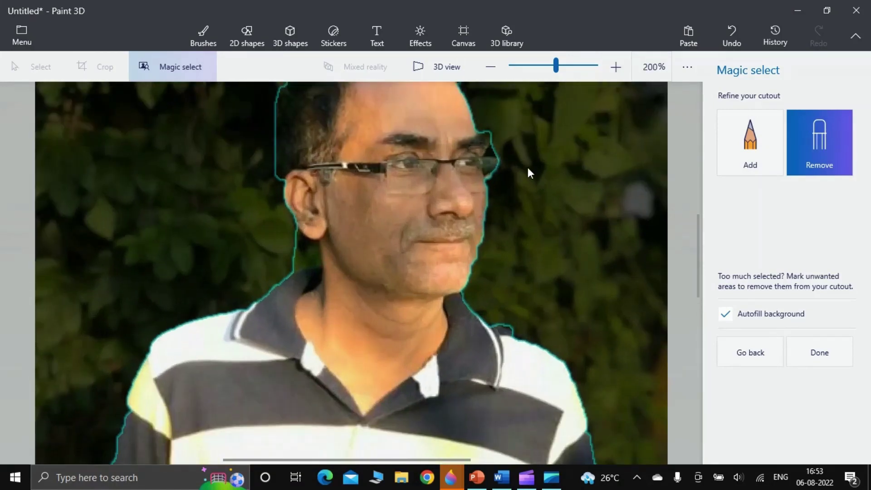
{"action": "mouse_move", "coordinate": [500, 149]}
{"action": "left_mouse_down"}
{"action": "mouse_move", "coordinate": [492, 150]}
{"action": "mouse_move", "coordinate": [500, 167]}
{"action": "left_mouse_up"}
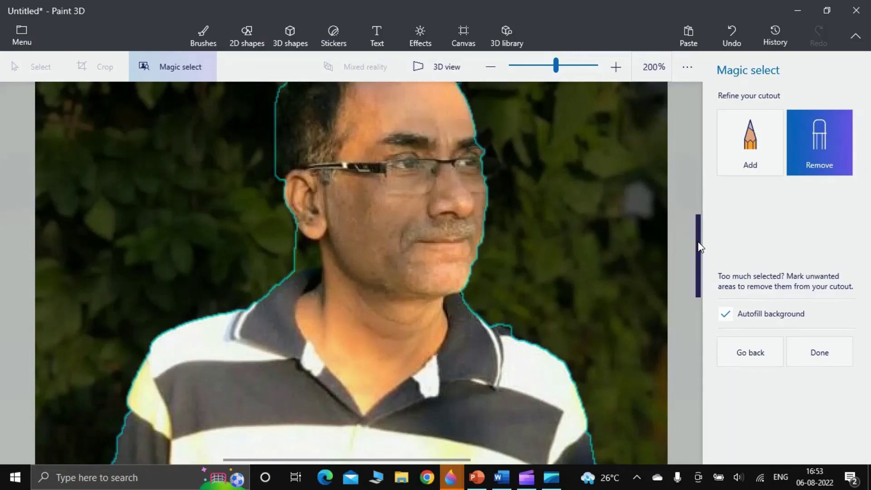
- Remove background beside the ear and collar, undoing the final removal stroke
{"action": "left_click_drag", "start_coordinate": [699, 247], "coordinate": [699, 241]}
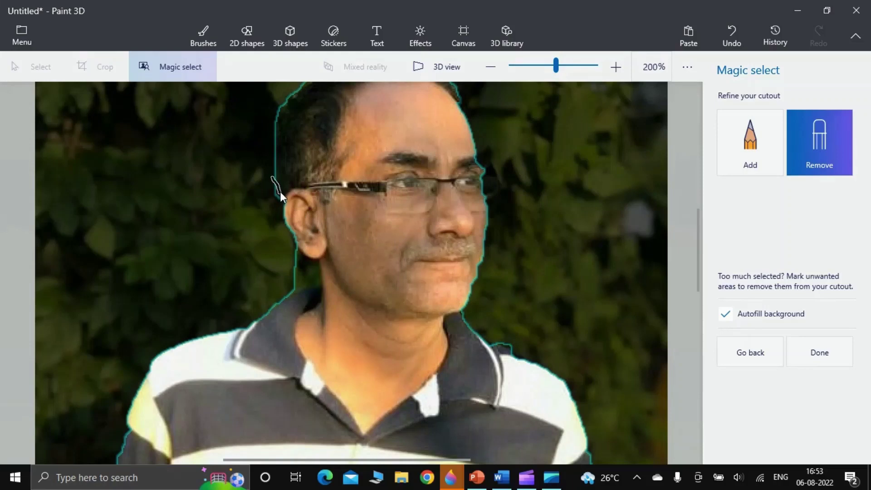
{"action": "left_click_drag", "start_coordinate": [279, 192], "coordinate": [279, 192]}
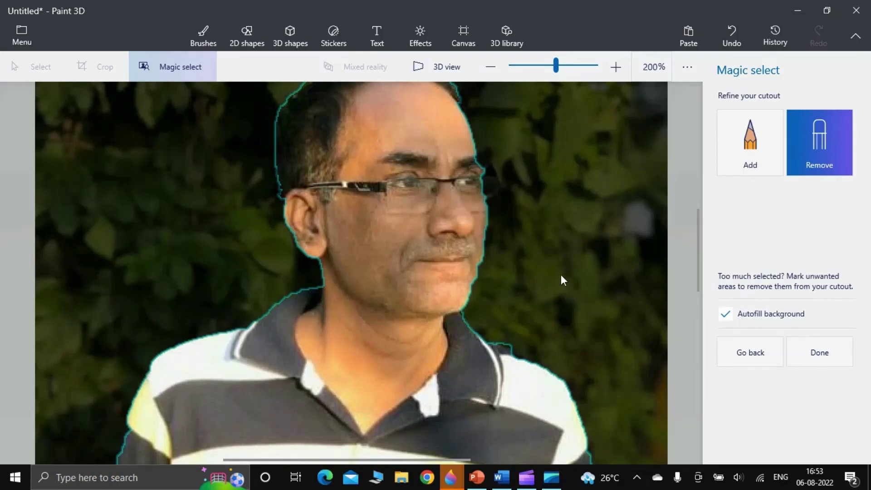
{"action": "left_click_drag", "start_coordinate": [699, 254], "coordinate": [756, 292]}
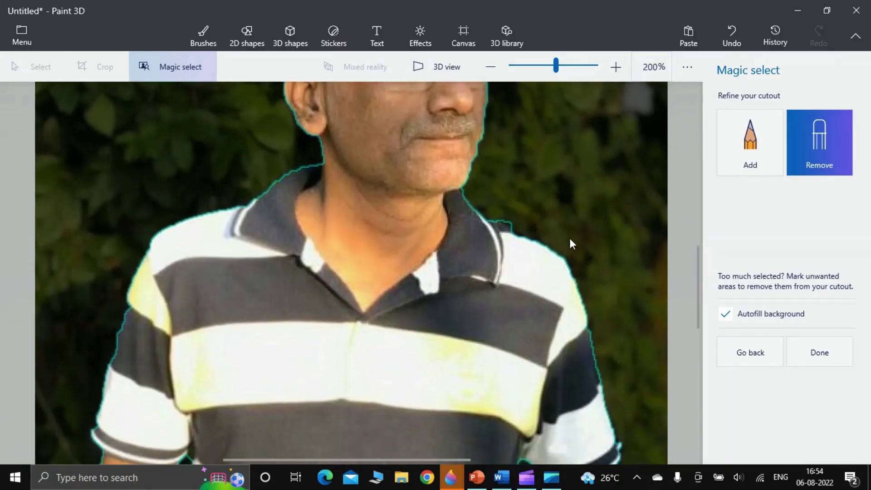
{"action": "left_click_drag", "start_coordinate": [499, 219], "coordinate": [521, 237]}
{"action": "left_click_drag", "start_coordinate": [695, 262], "coordinate": [701, 217]}
{"action": "key", "text": "ctrl+z"}
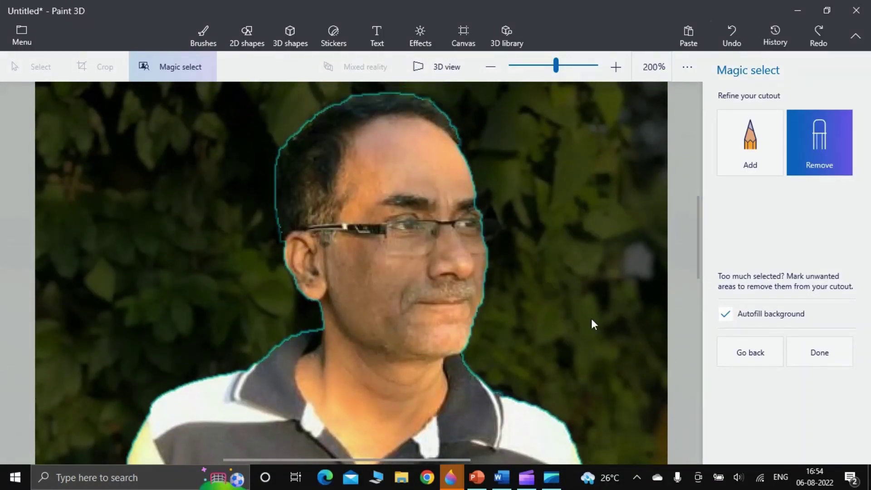
- Finish the cutout as a separate object, shrink it, set it back over the photo, and copy it
{"action": "left_click", "coordinate": [820, 352]}
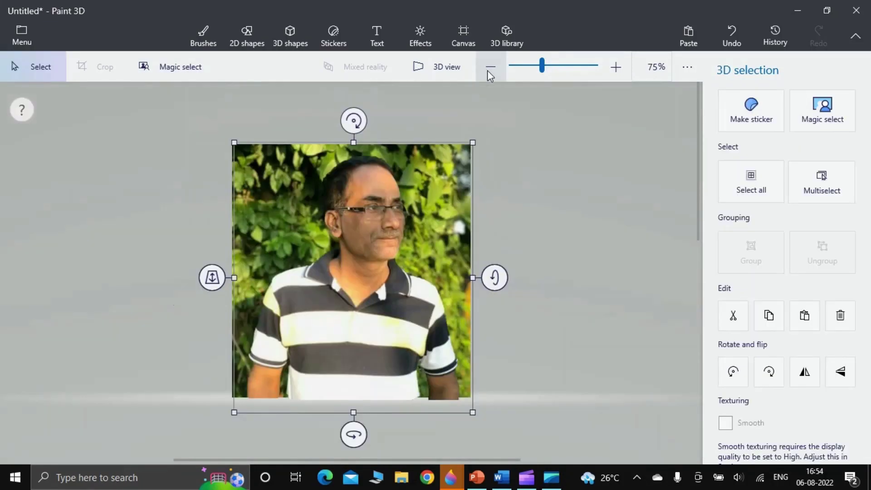
{"action": "left_click", "coordinate": [365, 267]}
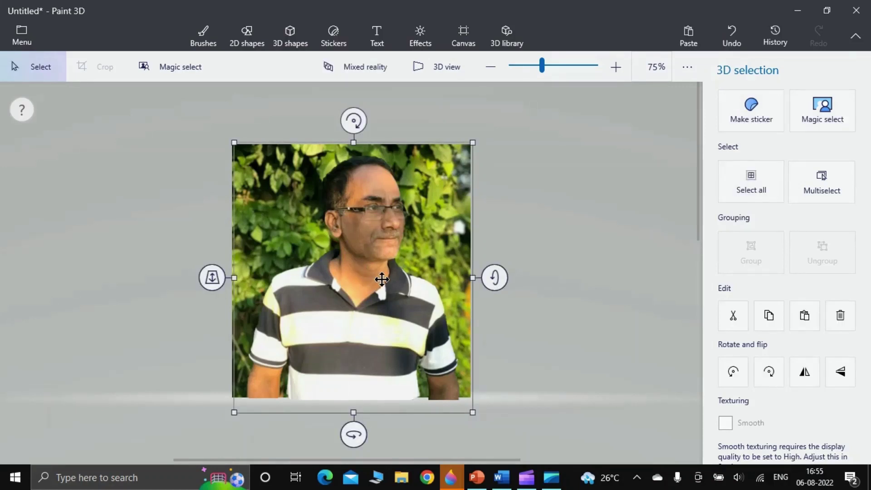
{"action": "left_click_drag", "start_coordinate": [382, 279], "coordinate": [568, 217]}
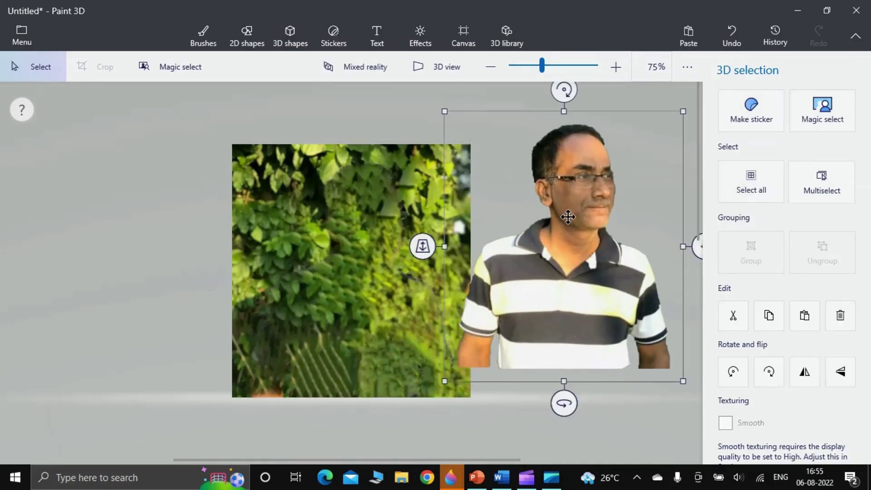
{"action": "left_click_drag", "start_coordinate": [445, 111], "coordinate": [541, 181]}
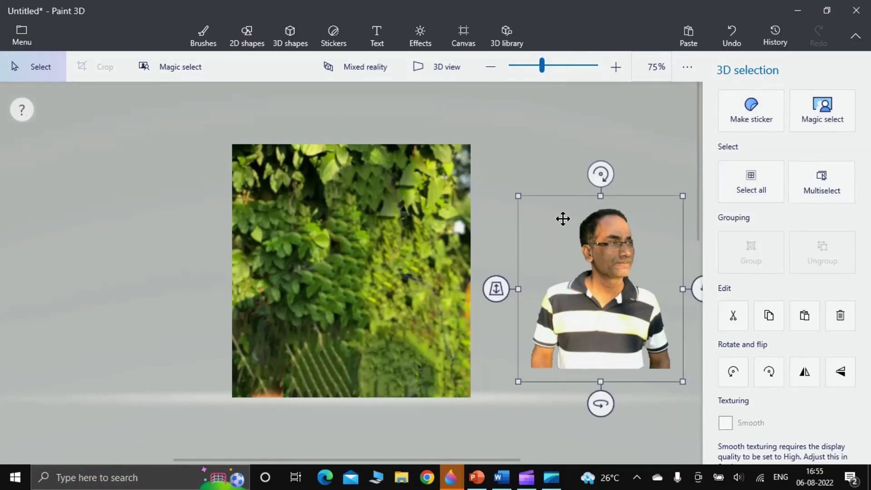
{"action": "left_click_drag", "start_coordinate": [562, 219], "coordinate": [295, 208]}
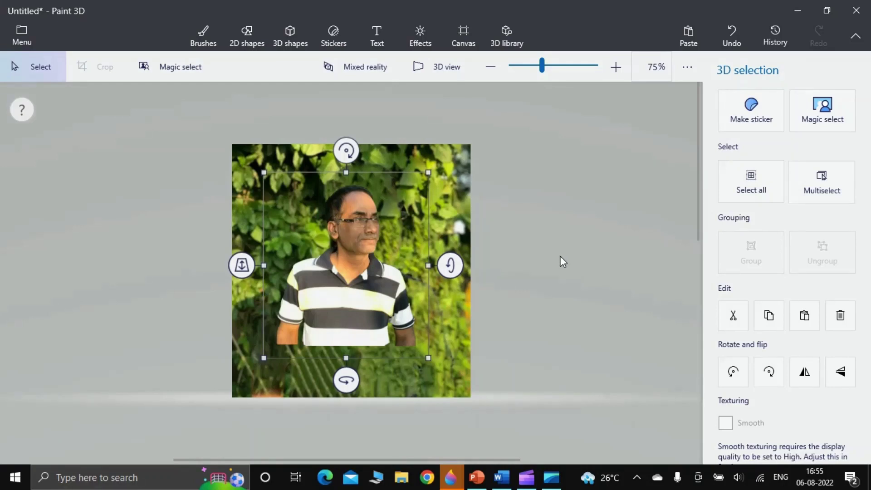
{"action": "key", "text": "ctrl"}
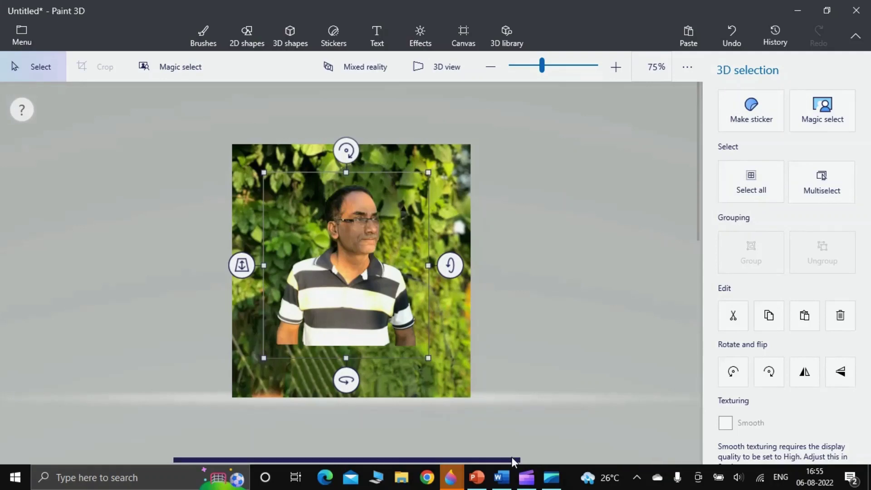
- Paste the cutout onto slide 6 under the title's left end, sized 3.53 × 3.07 cm
{"action": "left_click", "coordinate": [482, 480]}
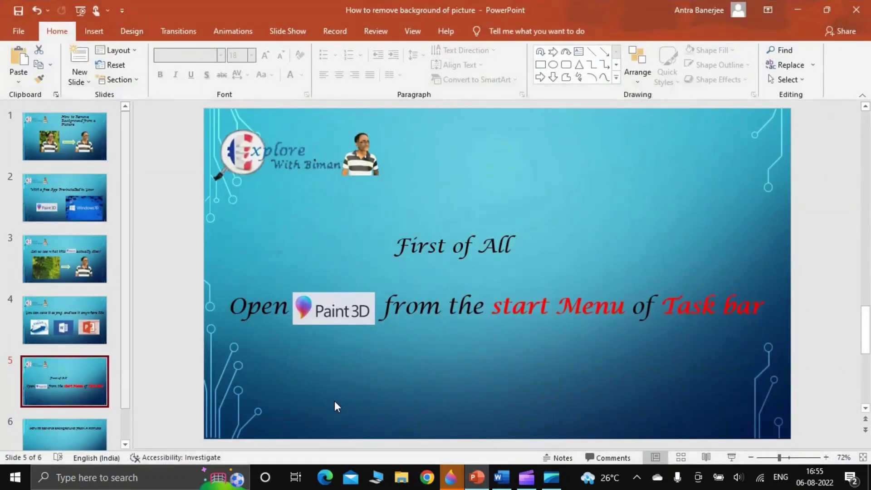
{"action": "left_click", "coordinate": [63, 433]}
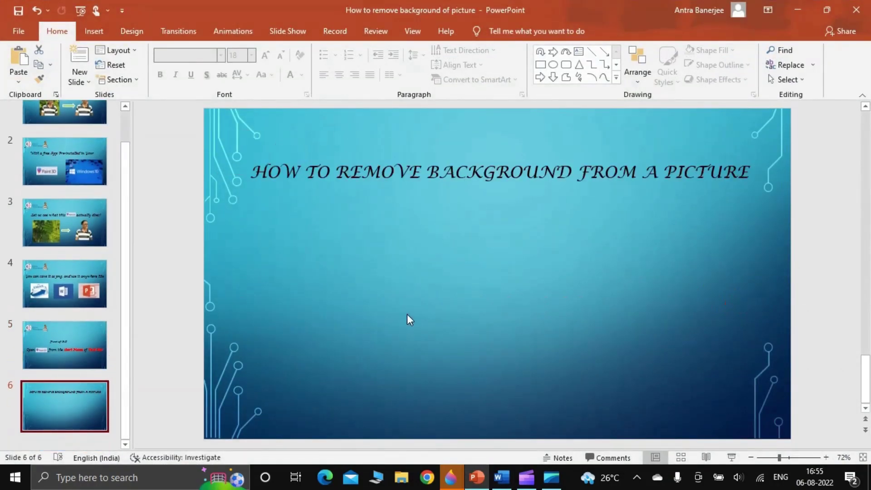
{"action": "key", "text": "ctrl+v"}
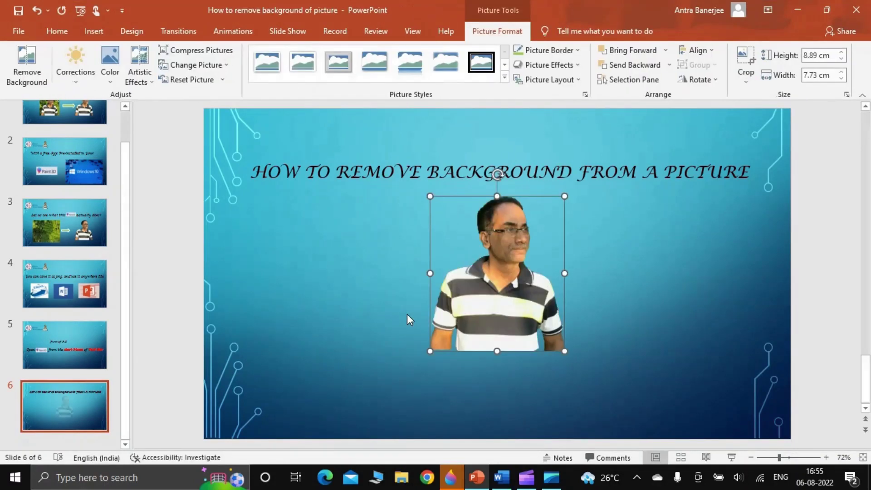
{"action": "left_click_drag", "start_coordinate": [430, 196], "coordinate": [487, 262]}
{"action": "left_click_drag", "start_coordinate": [507, 299], "coordinate": [273, 242]}
{"action": "left_click", "coordinate": [417, 263]}
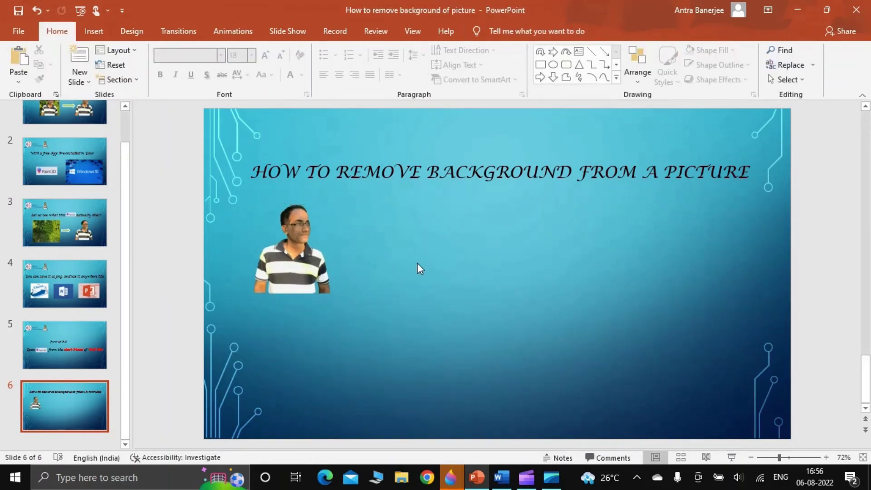
{"action": "left_click", "coordinate": [294, 263]}
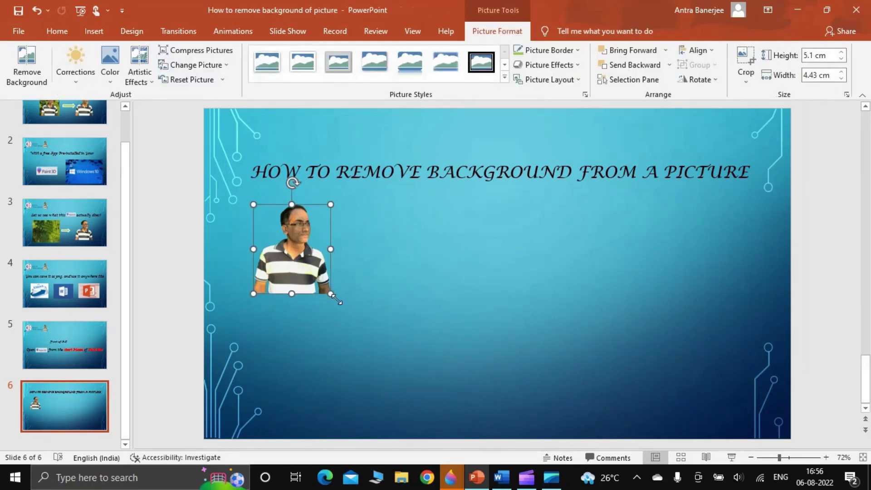
{"action": "left_click_drag", "start_coordinate": [332, 295], "coordinate": [271, 233]}
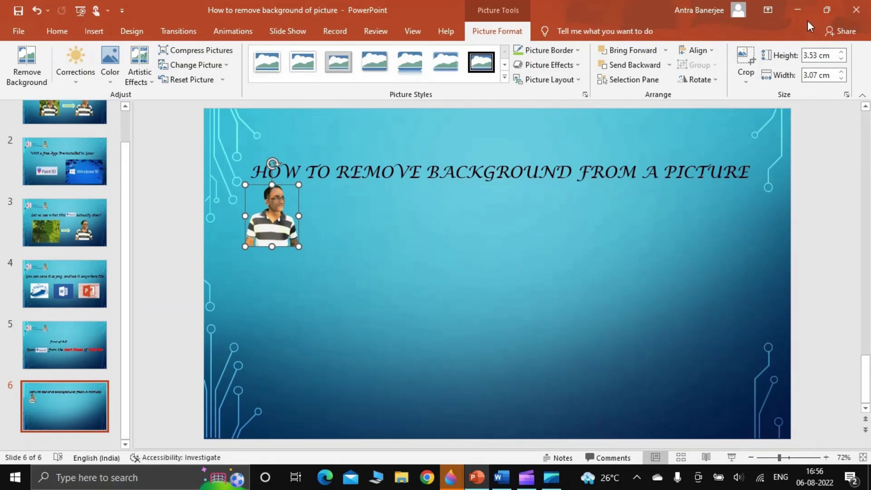
{"action": "left_click", "coordinate": [795, 9]}
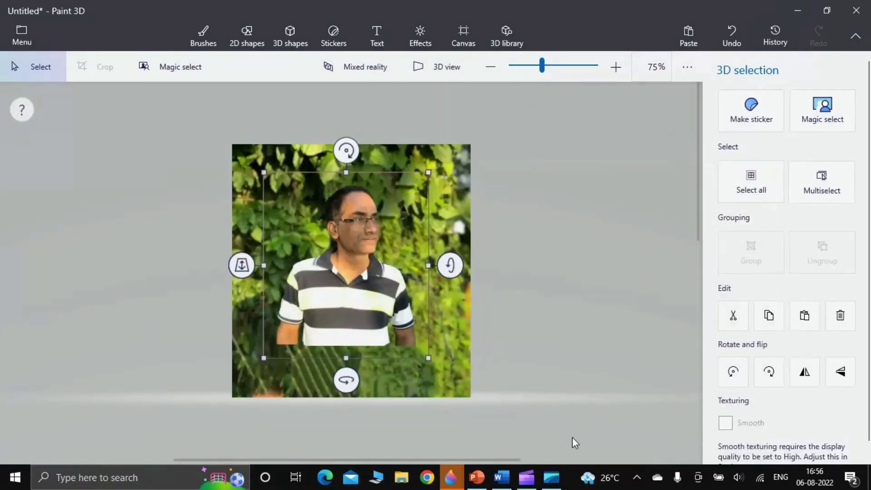
- Paste the cutout into the blank Word document and shrink it to 8.89 × 7.73 cm
{"action": "left_click", "coordinate": [501, 477]}
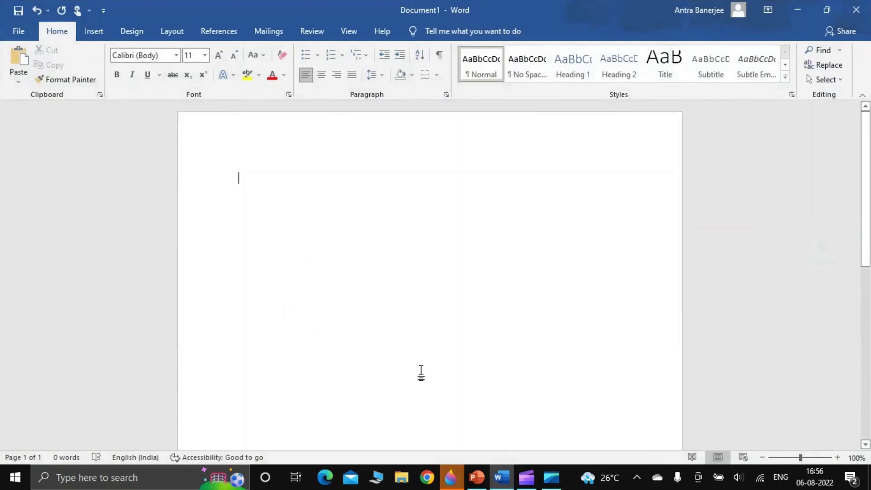
{"action": "key", "text": "ctrl+v"}
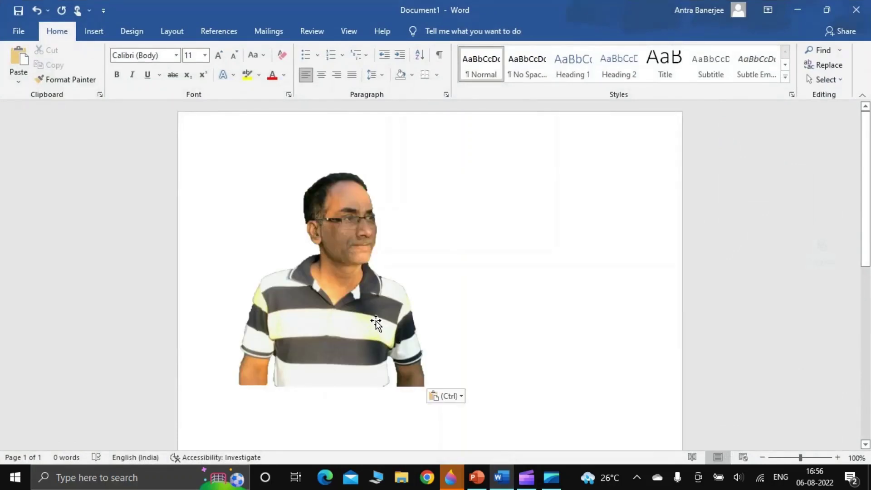
{"action": "left_click", "coordinate": [378, 322]}
{"action": "left_click_drag", "start_coordinate": [424, 171], "coordinate": [383, 208]}
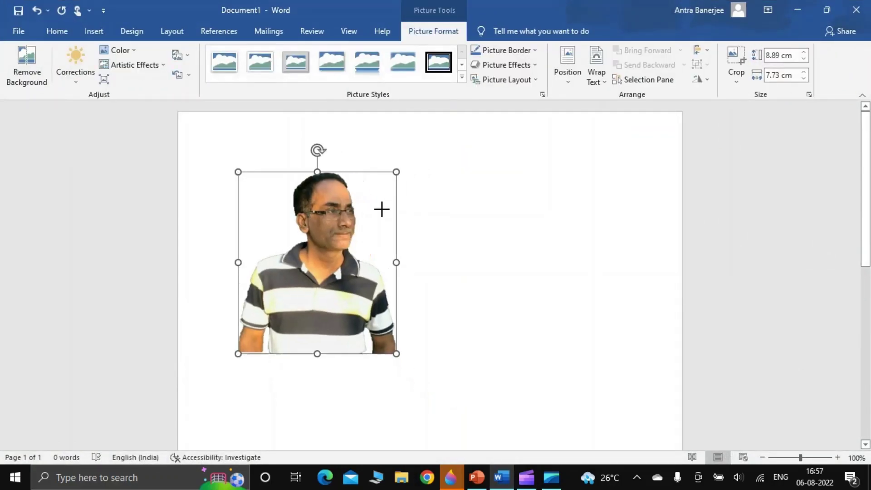
{"action": "key", "text": "alt+Tab"}
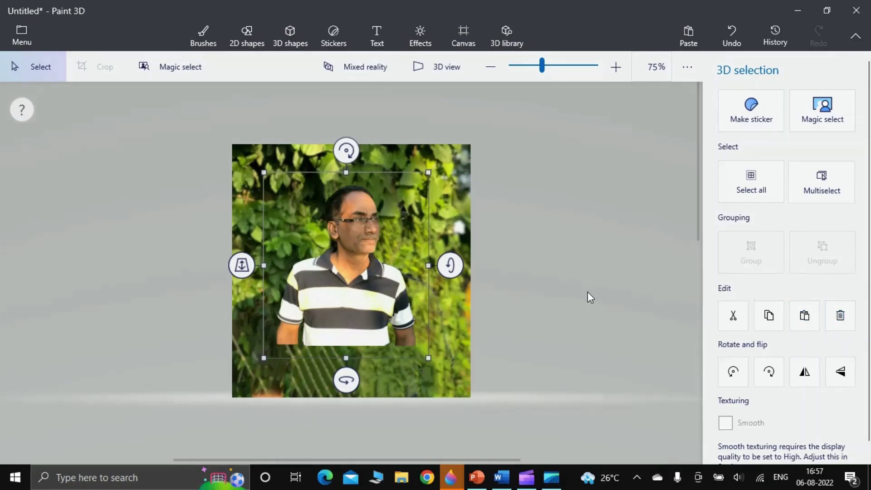
- Open the cut-out portrait's right-click menu and dismiss it without choosing anything
{"action": "right_click", "coordinate": [367, 265]}
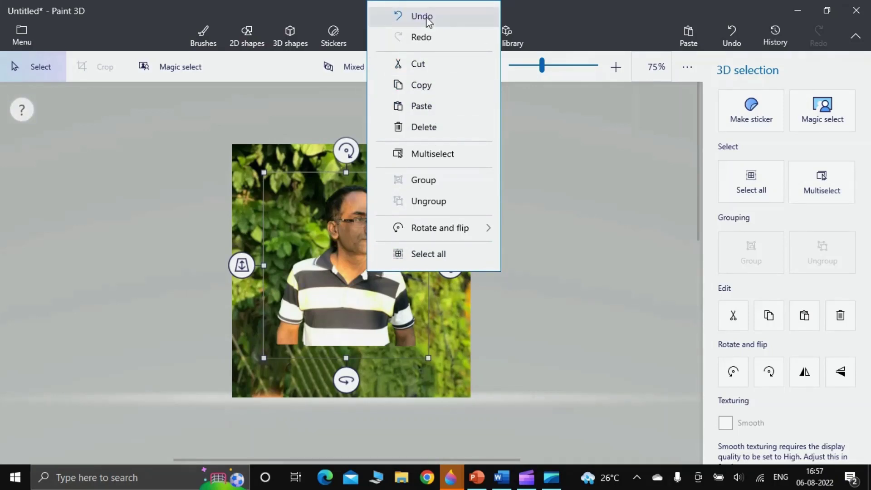
{"action": "left_click", "coordinate": [546, 141]}
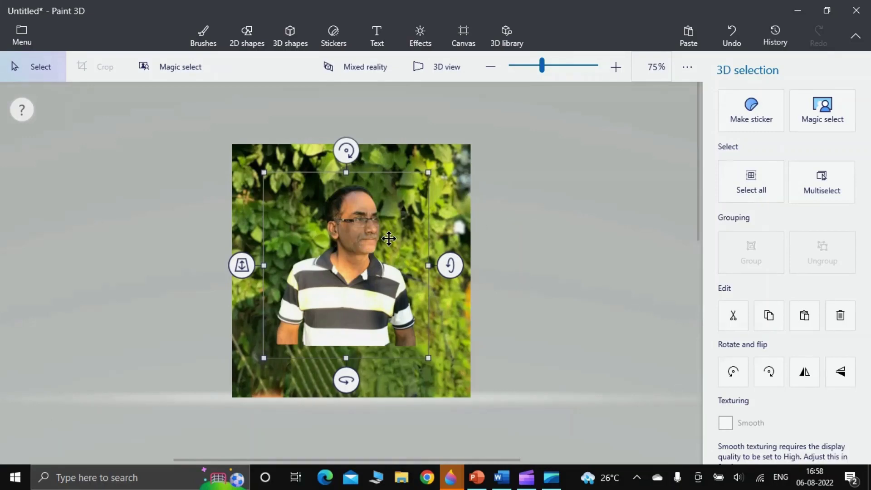
- Start a new blank Paint 3D project, discarding the unsaved changes to the old one
{"action": "key", "text": "ctrl+a"}
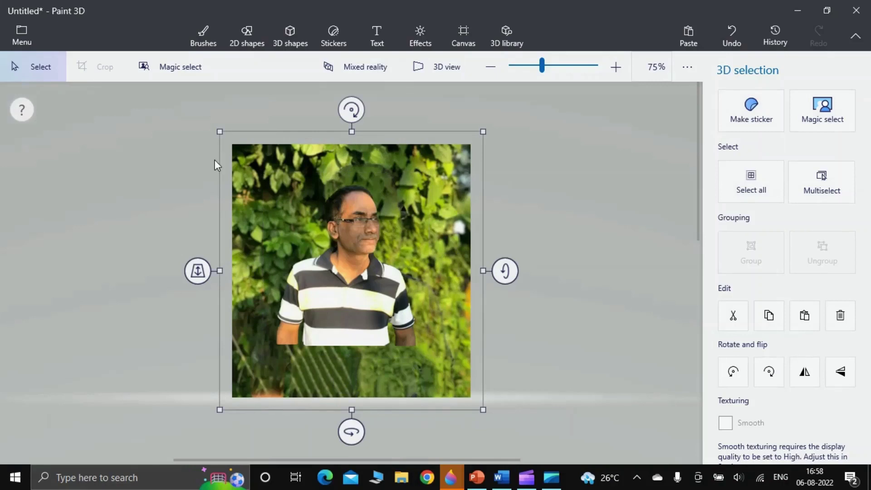
{"action": "left_click", "coordinate": [18, 41]}
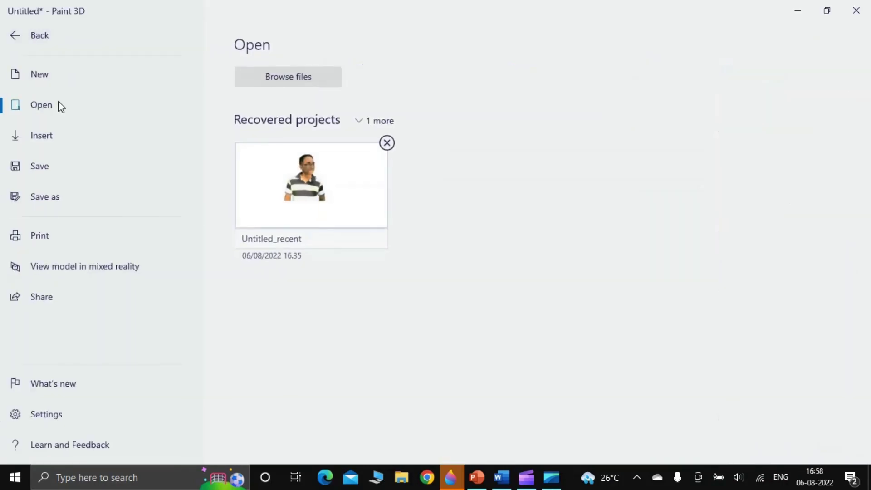
{"action": "left_click", "coordinate": [43, 76]}
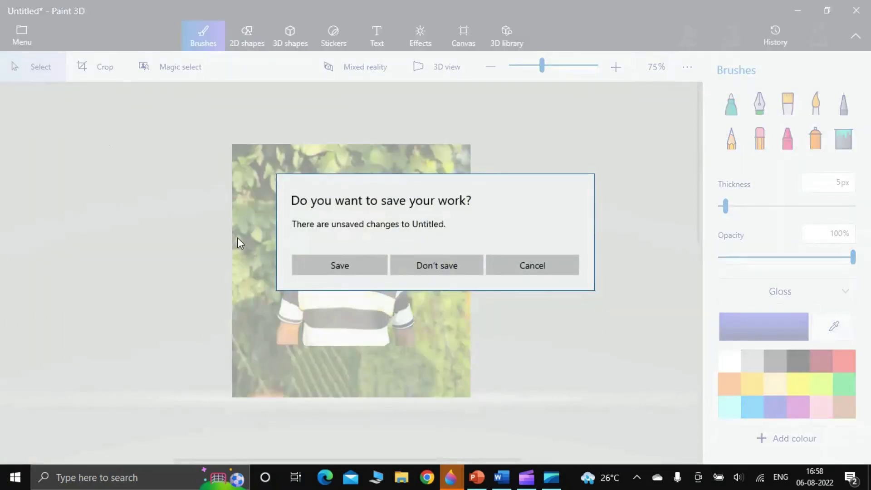
{"action": "left_click", "coordinate": [439, 270]}
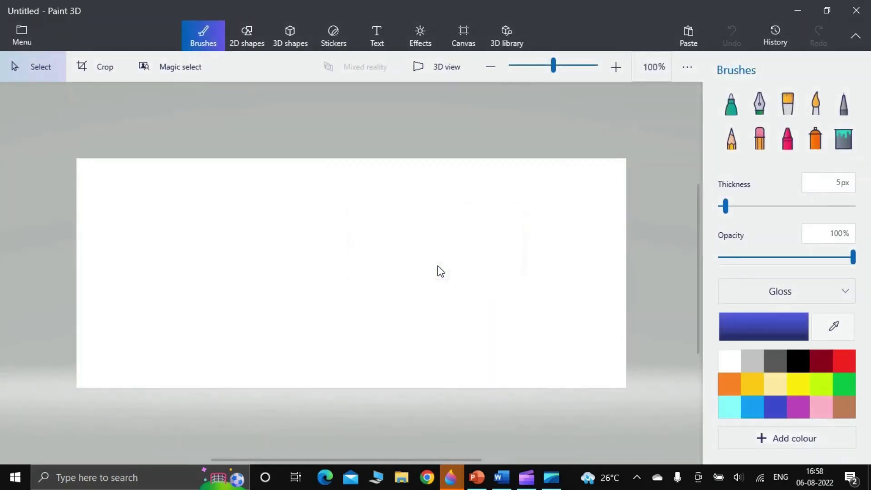
- Paste the cut-out portrait onto the new canvas, shrink it, and centre it
{"action": "key", "text": "ctrl+v"}
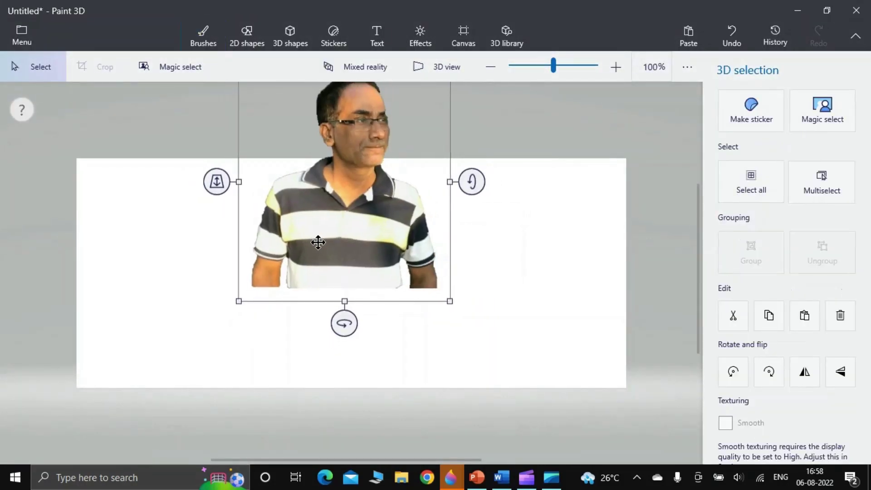
{"action": "left_click_drag", "start_coordinate": [239, 299], "coordinate": [325, 189]}
{"action": "left_click_drag", "start_coordinate": [389, 150], "coordinate": [345, 284]}
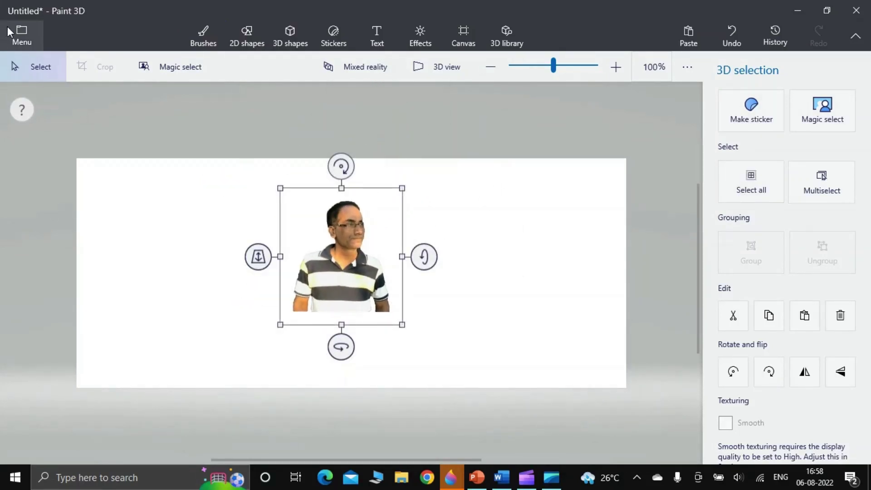
- Save a copy of the canvas as an 862 × 360 px image, keeping PNG as the file type
{"action": "left_click", "coordinate": [21, 39]}
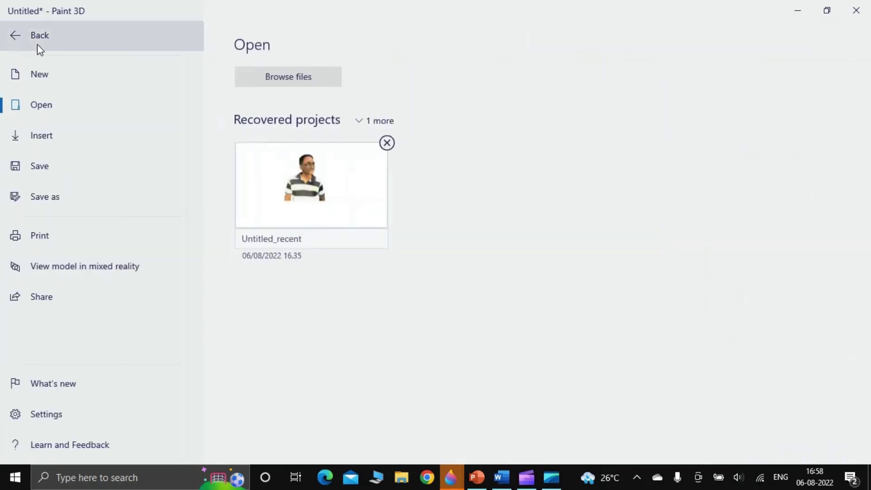
{"action": "left_click", "coordinate": [56, 197]}
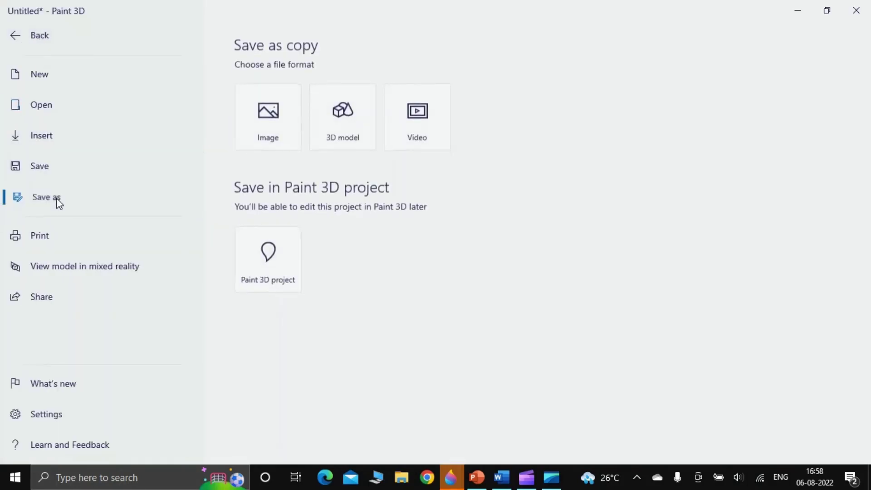
{"action": "left_click", "coordinate": [265, 138]}
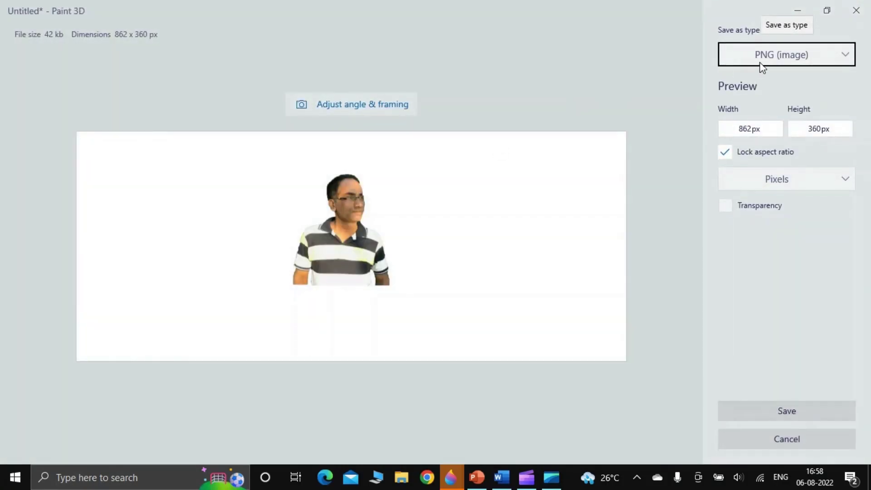
{"action": "left_click", "coordinate": [845, 56]}
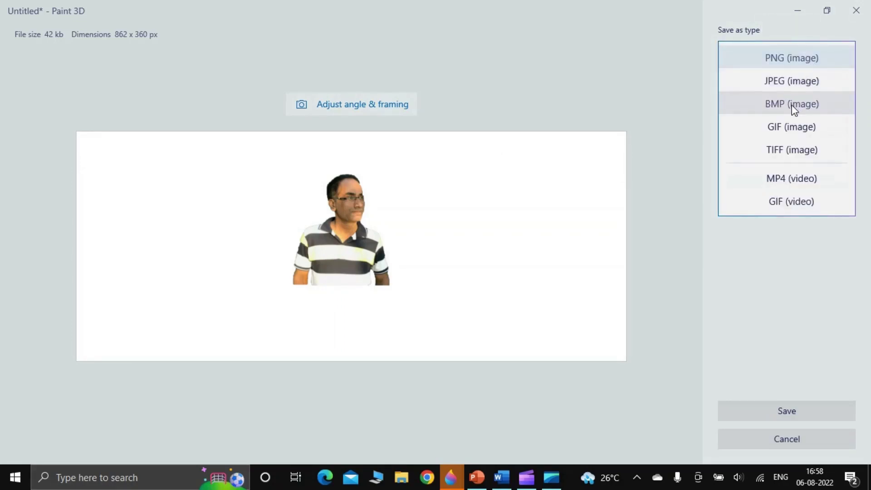
{"action": "left_click", "coordinate": [679, 131]}
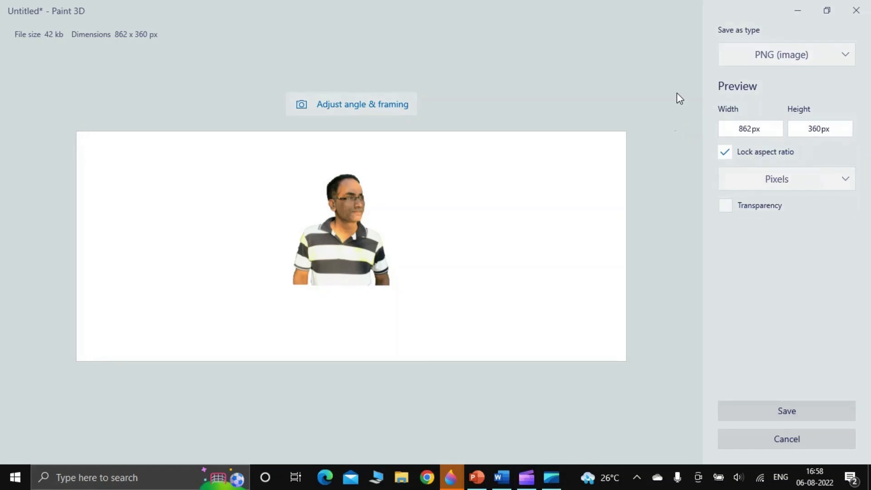
{"action": "left_click", "coordinate": [758, 58]}
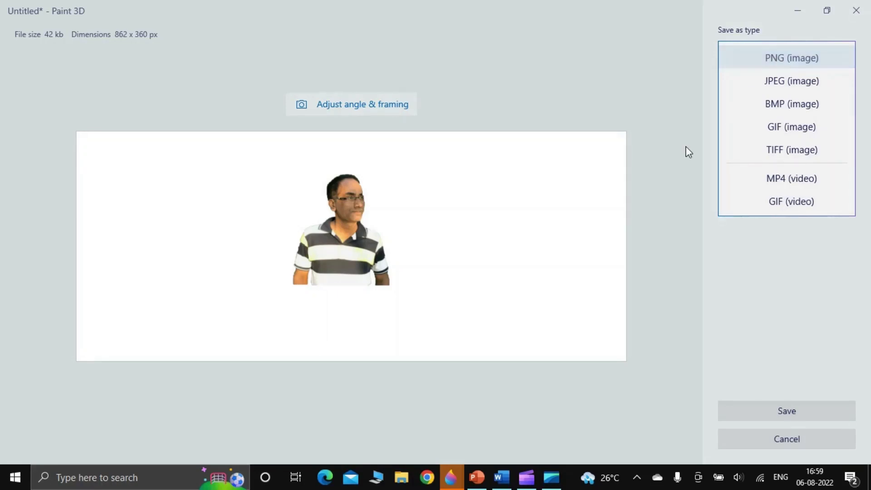
{"action": "left_click", "coordinate": [761, 64]}
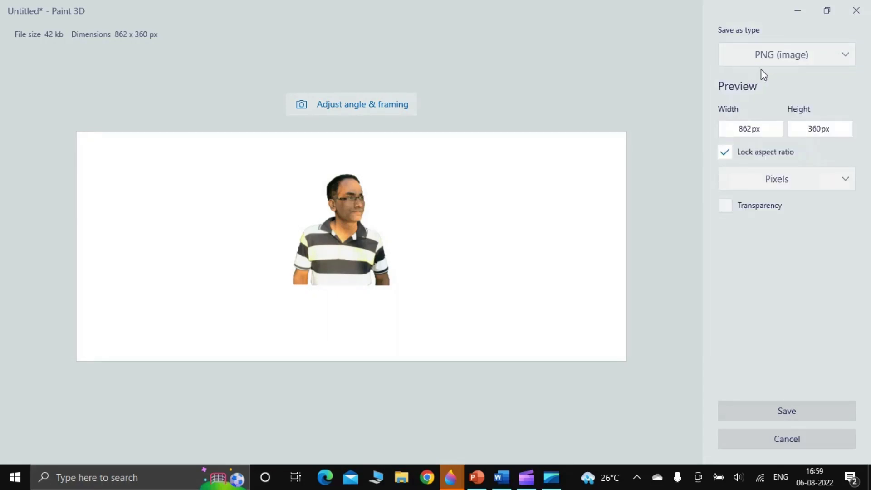
{"action": "left_click", "coordinate": [781, 410]}
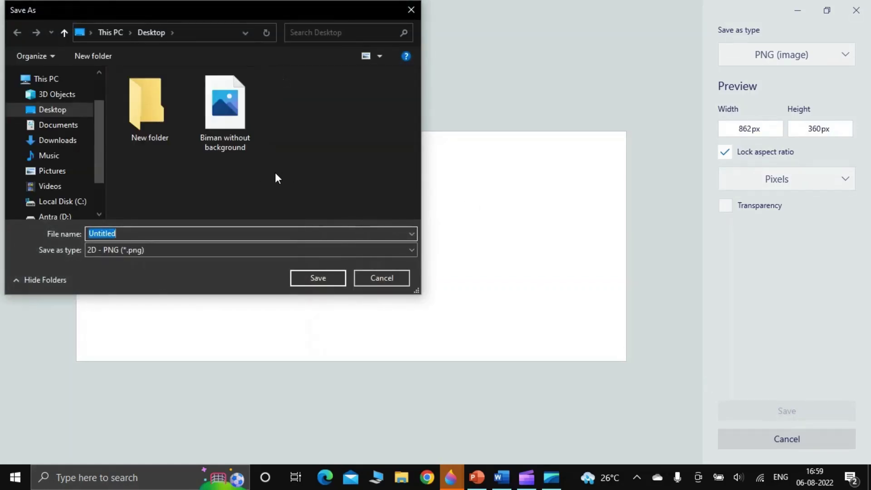
- Choose the Desktop folder and replace 'Untitled' with a new file name ending in 'wo background'
{"action": "left_click", "coordinate": [43, 112]}
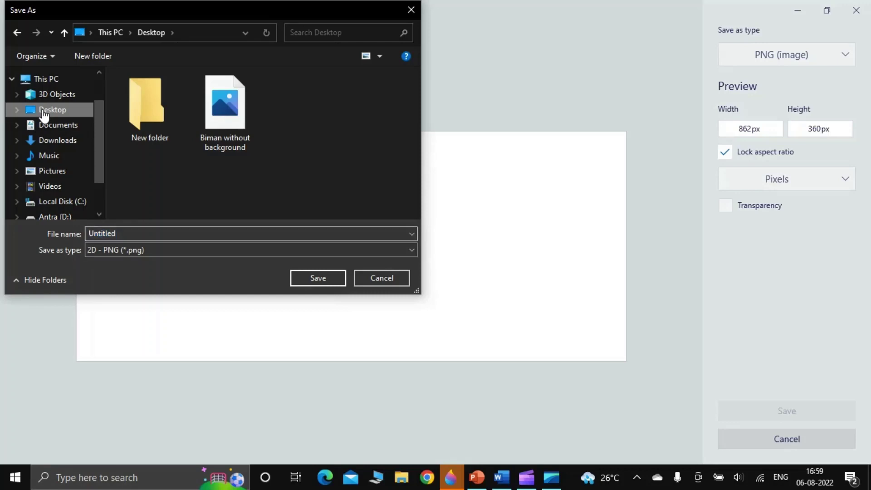
{"action": "double_click", "coordinate": [124, 234]}
{"action": "type", "text": "B"}
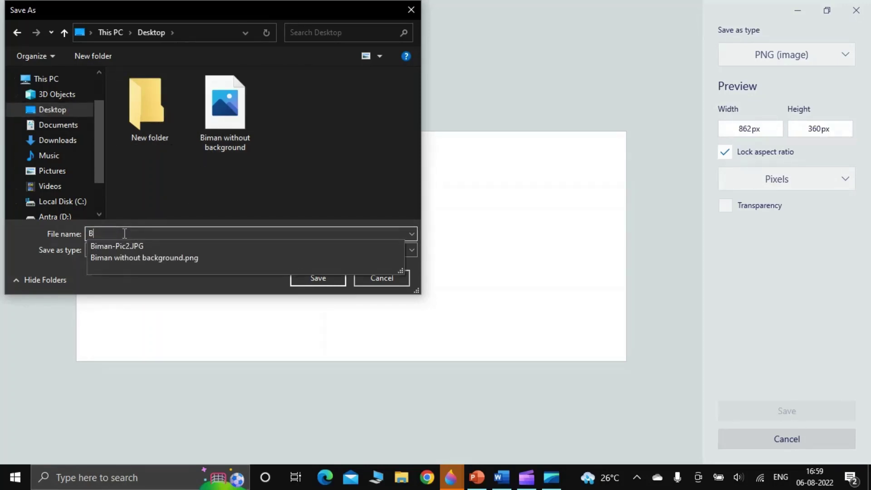
{"action": "type", "text": "iman "}
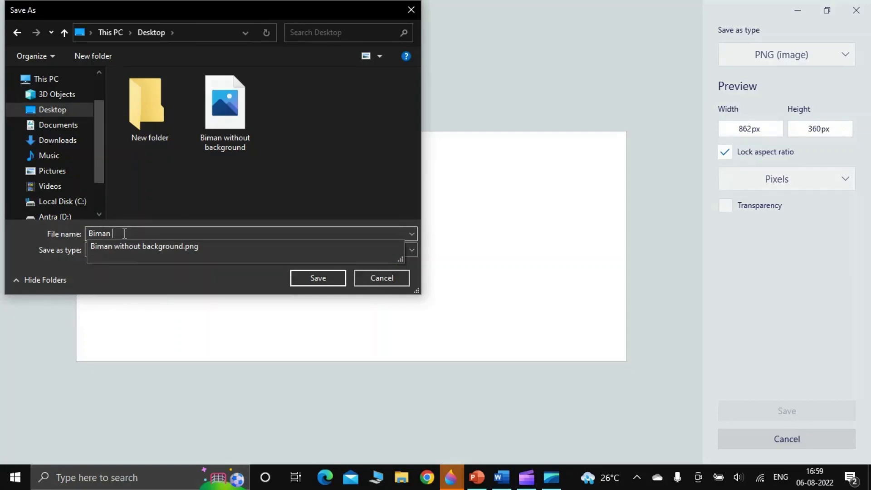
{"action": "type", "text": "wo"}
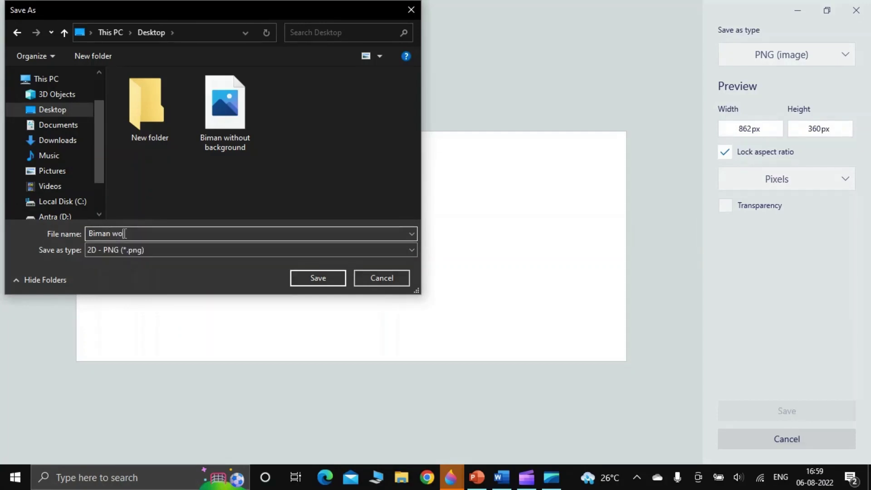
{"action": "type", "text": " background"}
- Save the PNG to the Desktop, then show PowerPoint's first slide comparing original and cut-out
{"action": "left_click", "coordinate": [324, 280]}
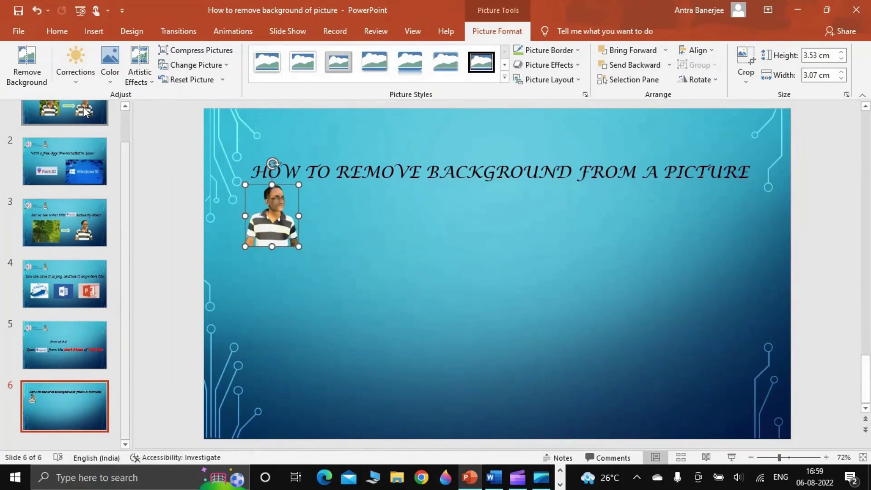
{"action": "left_click", "coordinate": [68, 115]}
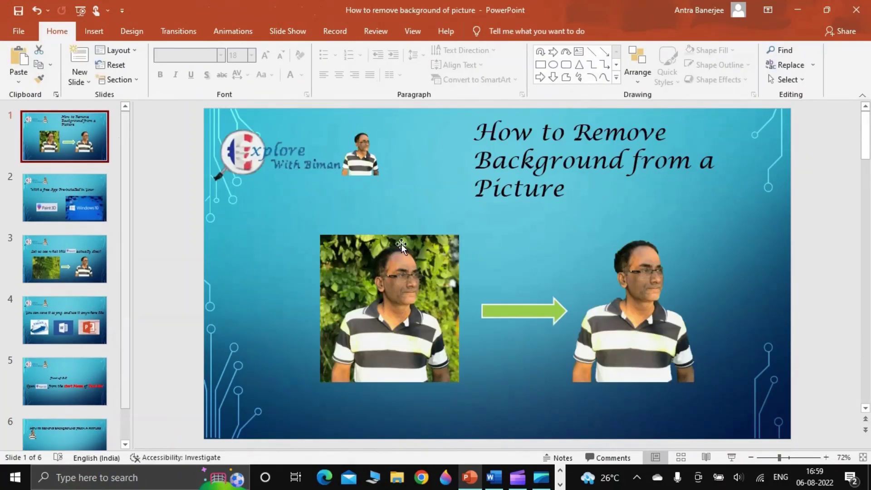